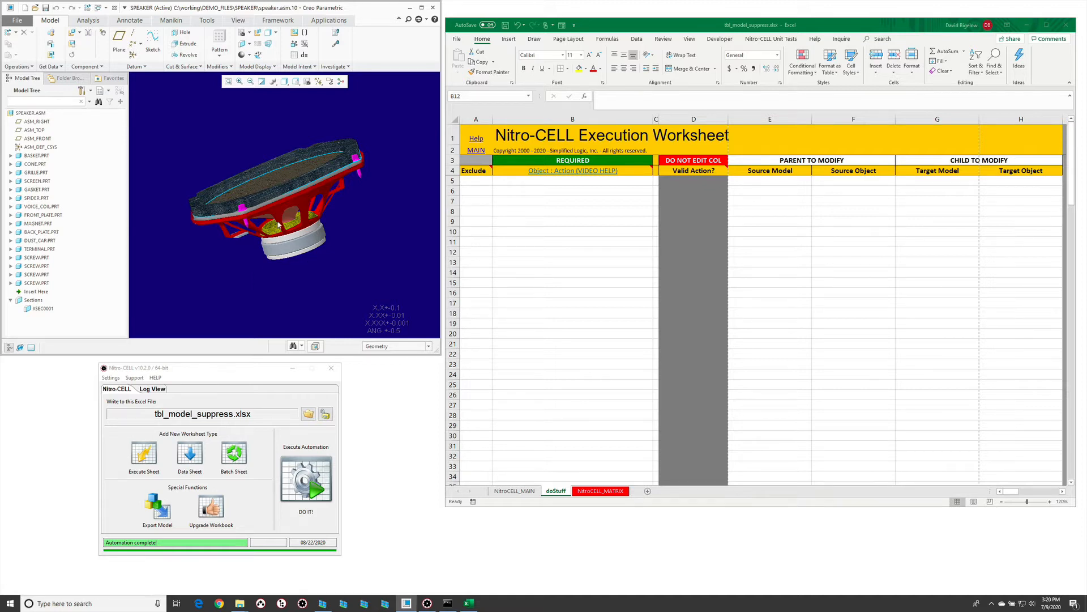
{"action": "mouse_move", "coordinate": [278, 222]}
{"action": "middle_mouse_down"}
{"action": "mouse_move", "coordinate": [300, 227]}
{"action": "mouse_move", "coordinate": [284, 204]}
{"action": "mouse_move", "coordinate": [289, 229]}
{"action": "middle_mouse_up"}
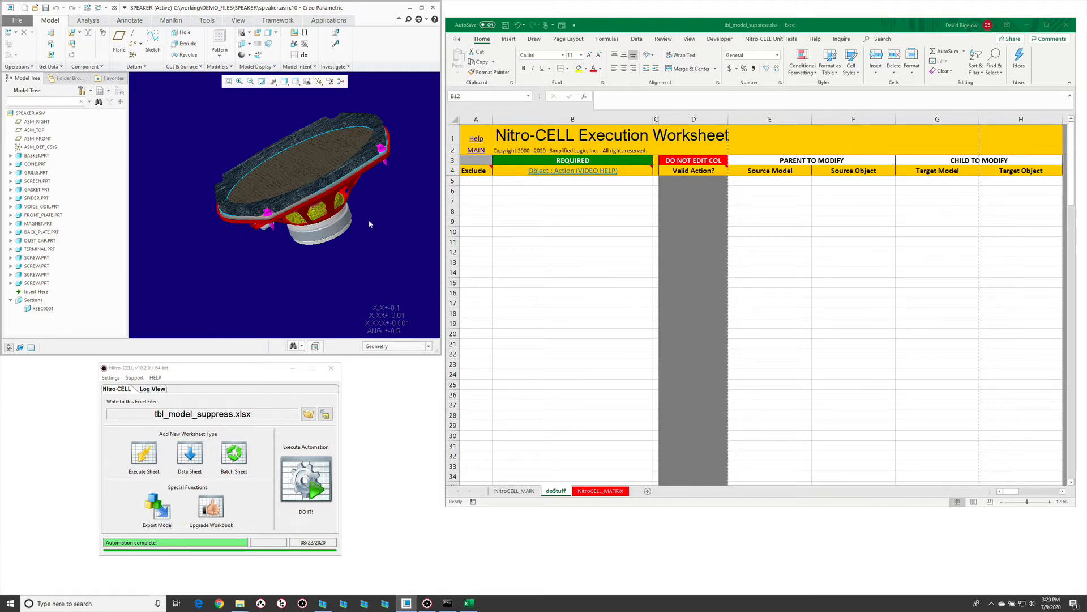
{"action": "left_click", "coordinate": [527, 251]}
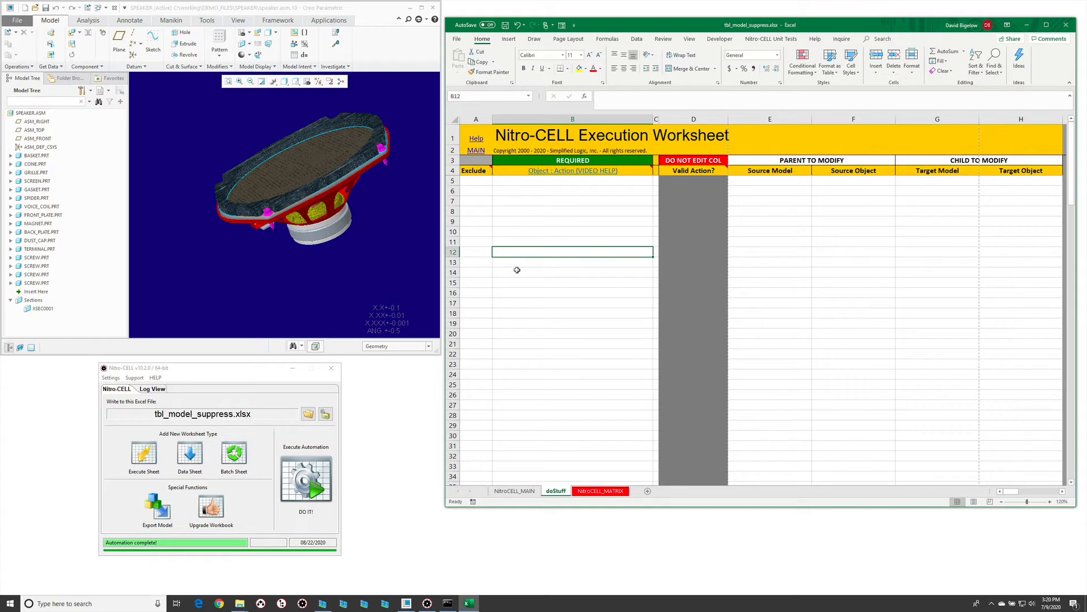
{"action": "middle_click_drag", "start_coordinate": [319, 258], "coordinate": [320, 274]}
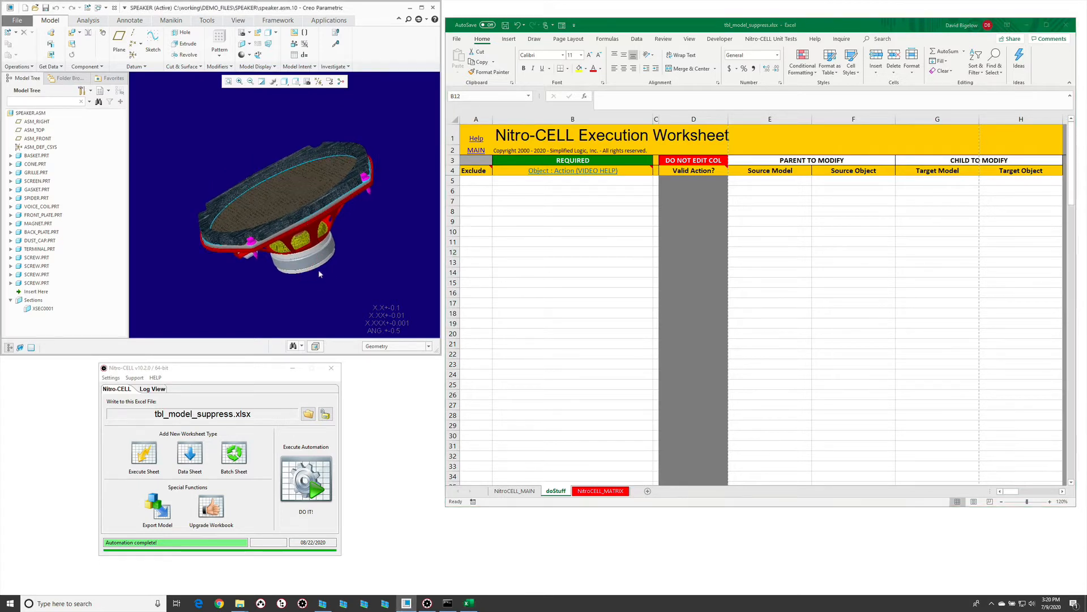
Enter the tbl_model : SUPPRESS command in cell B10 of the doStuff worksheet using the nc_command table reference
{"action": "left_click", "coordinate": [559, 233]}
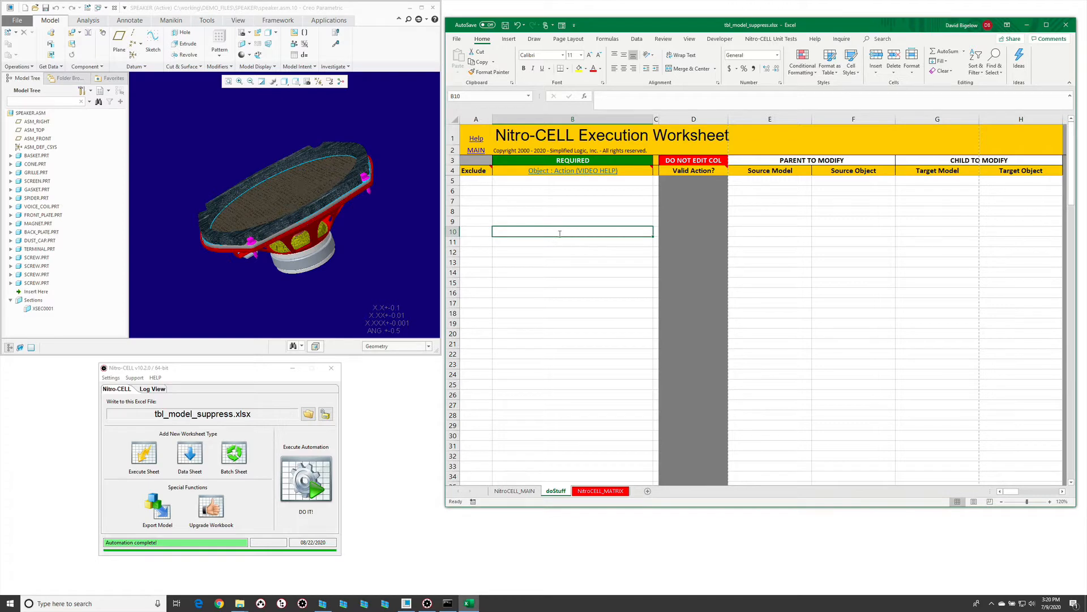
{"action": "type", "text": "=nc_command[s"}
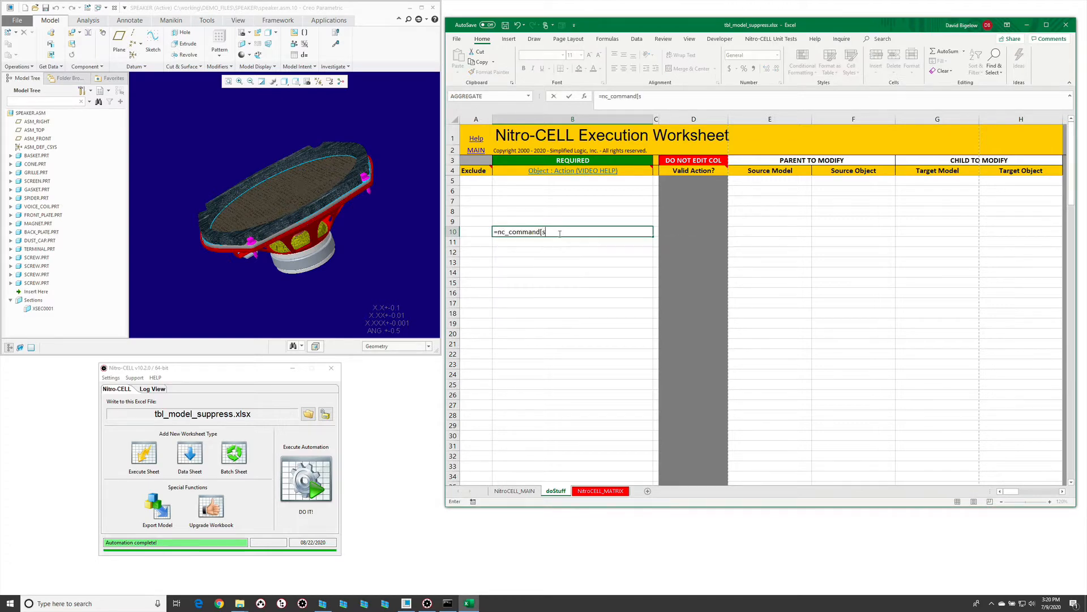
{"action": "type", "text": "uppress"}
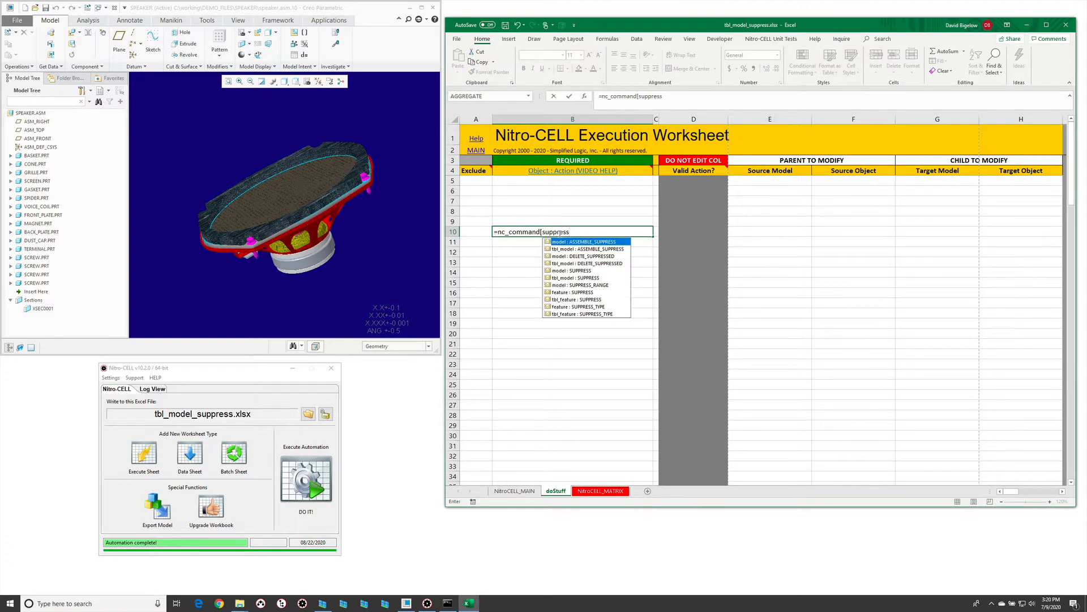
{"action": "left_click", "coordinate": [604, 278]}
{"action": "double_click", "coordinate": [600, 277]}
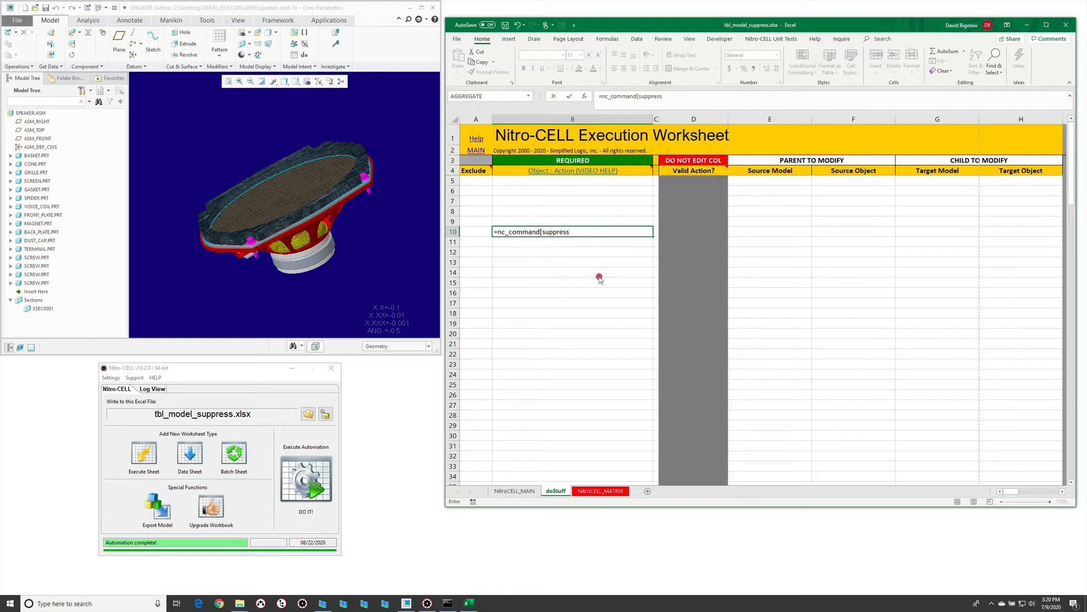
{"action": "key", "text": "Return"}
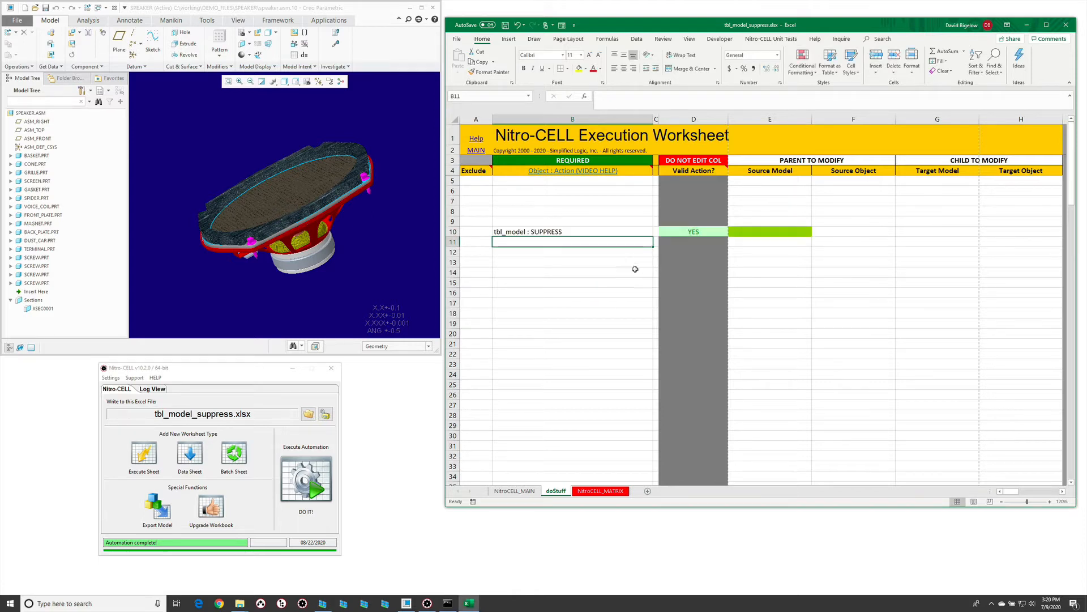
Check the Source Model argument in E10, then add a new worksheet with the headers itemName in C5 and tgtModel in D5
{"action": "left_click", "coordinate": [758, 232]}
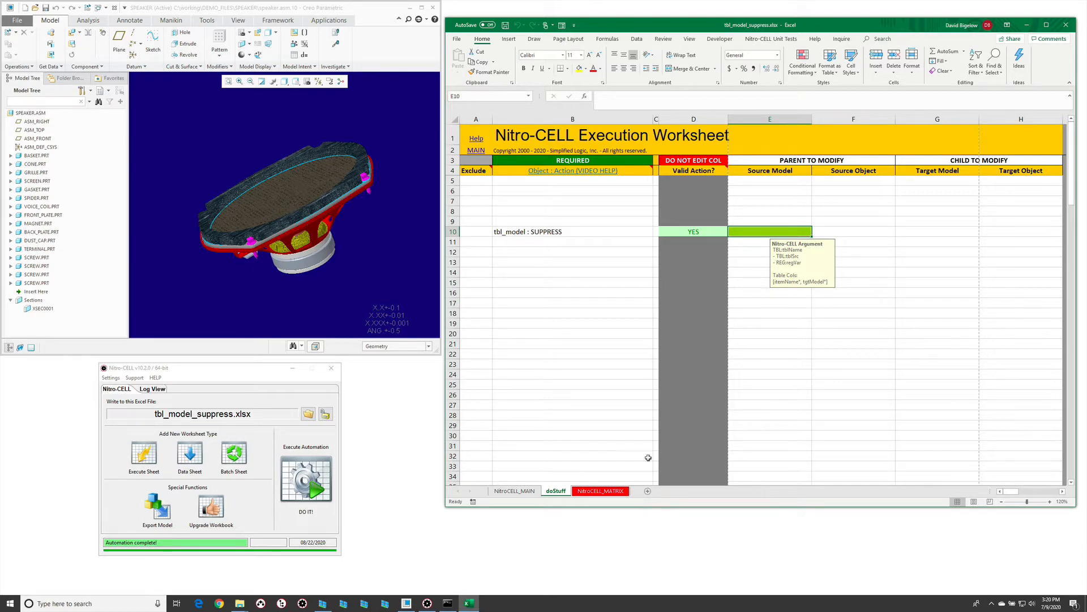
{"action": "left_click", "coordinate": [647, 491]}
{"action": "left_click", "coordinate": [525, 161]}
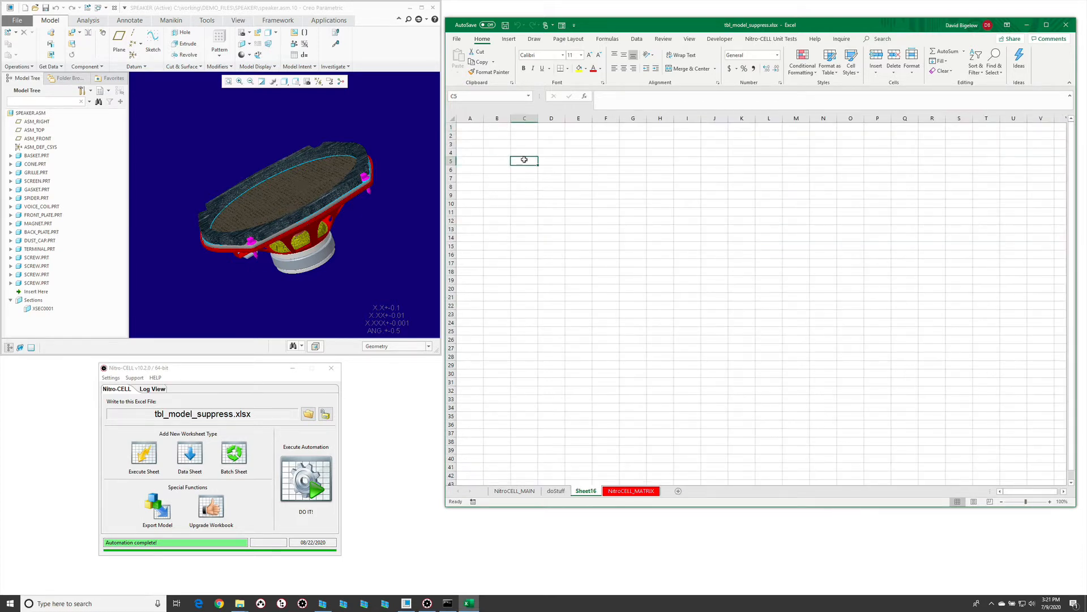
{"action": "type", "text": "itemName"}
{"action": "key", "text": "Tab"}
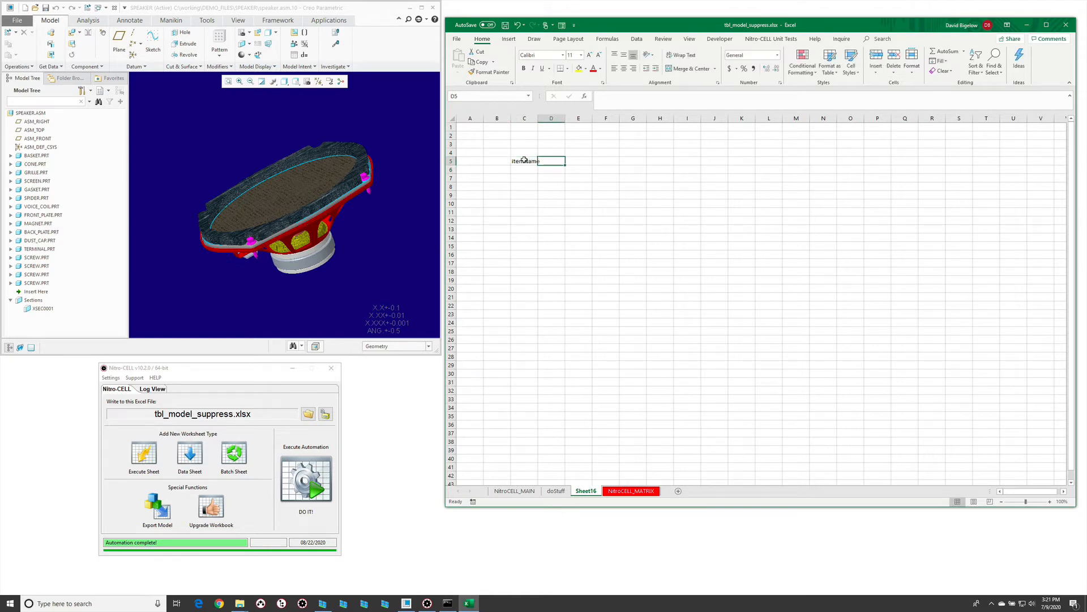
{"action": "type", "text": "tgtModel"}
{"action": "key", "text": "Return"}
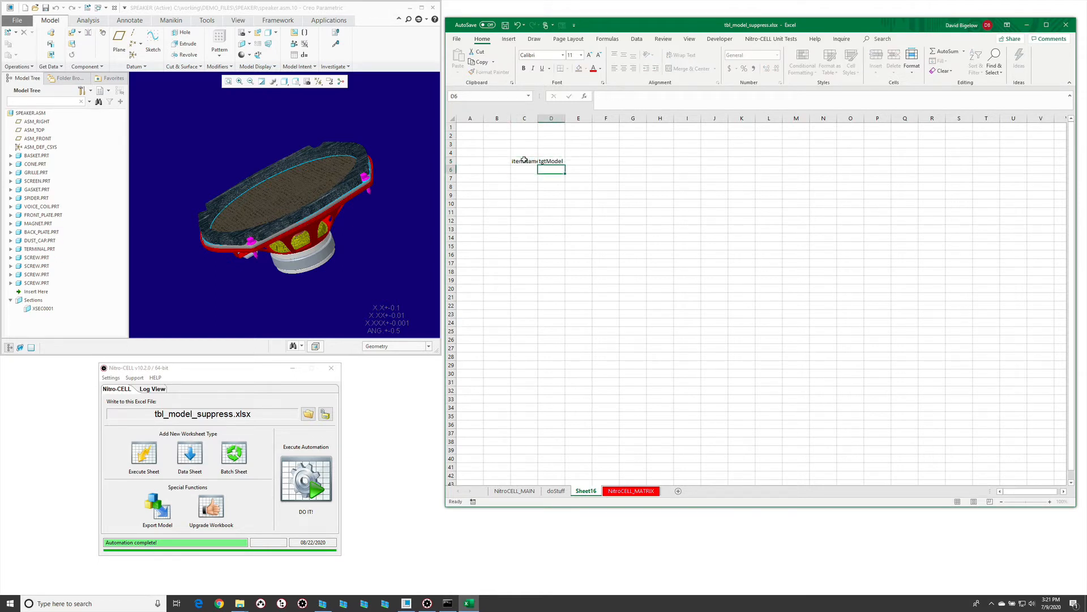
Convert C5:D5 into a table with headers and name the table myTable
{"action": "left_click_drag", "start_coordinate": [524, 161], "coordinate": [545, 161]}
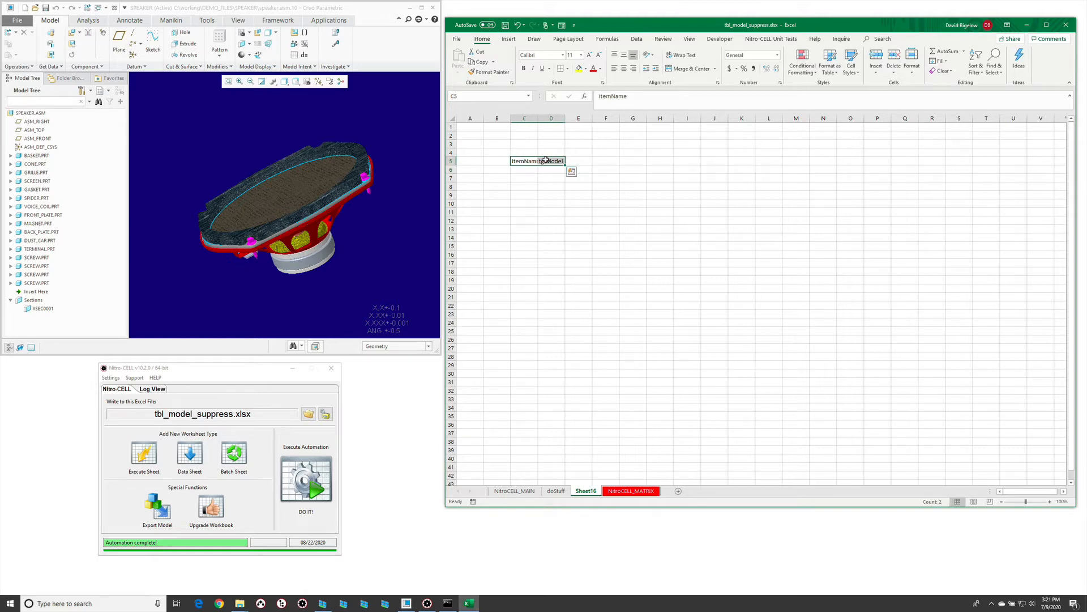
{"action": "key", "text": "ctrl+t"}
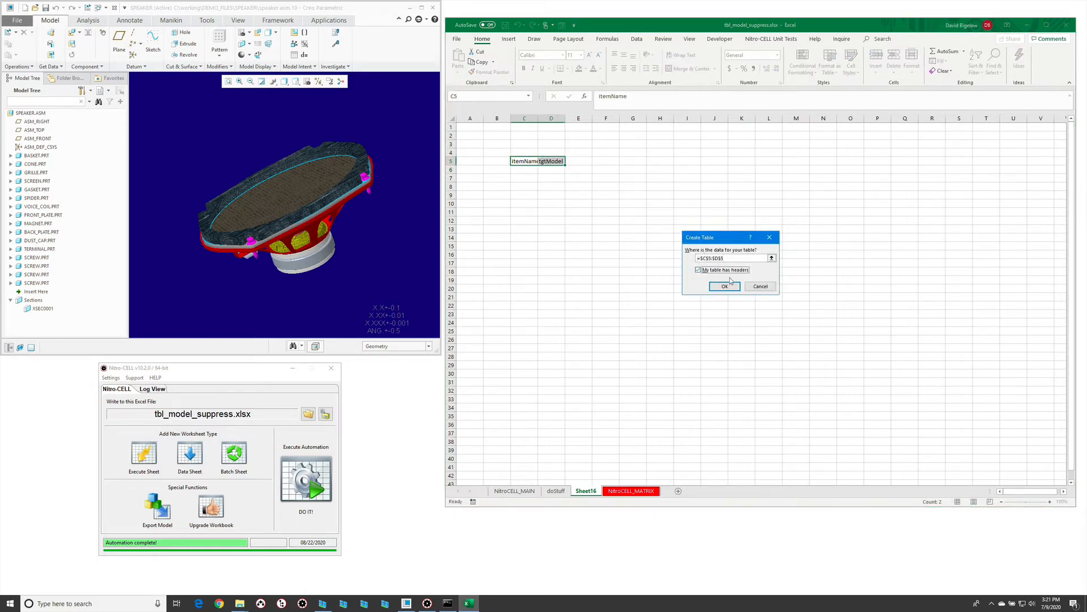
{"action": "key", "text": "Return"}
{"action": "left_click", "coordinate": [543, 205]}
{"action": "left_click", "coordinate": [533, 170]}
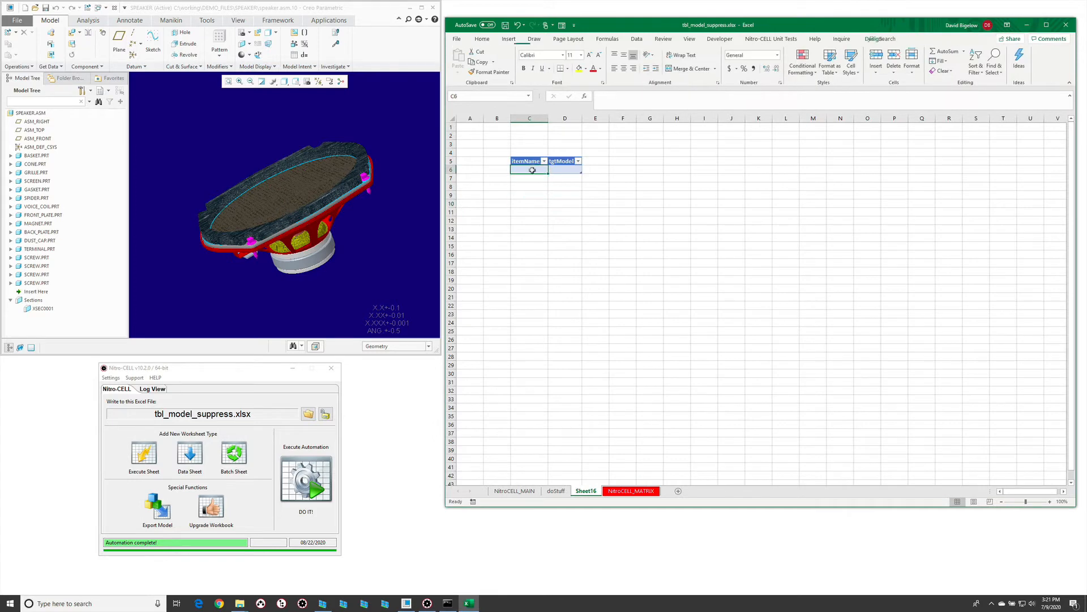
{"action": "left_click", "coordinate": [473, 62]}
{"action": "type", "text": "myTable"}
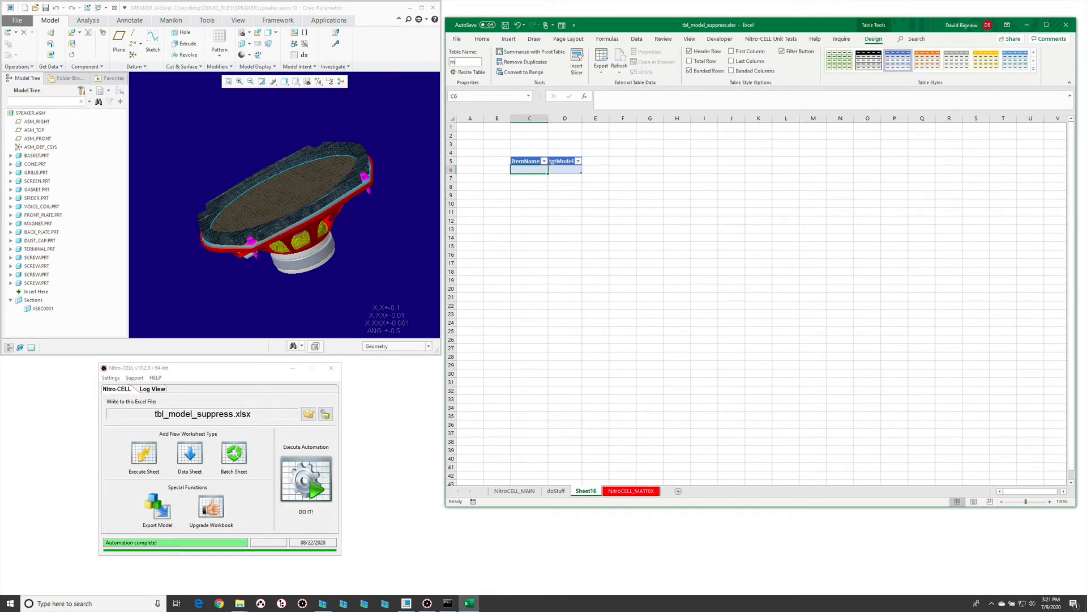
{"action": "left_click", "coordinate": [555, 206]}
Enter speaker.asm as the first row's itemName in cell C6
{"action": "left_click", "coordinate": [528, 171]}
{"action": "type", "text": "speaker"}
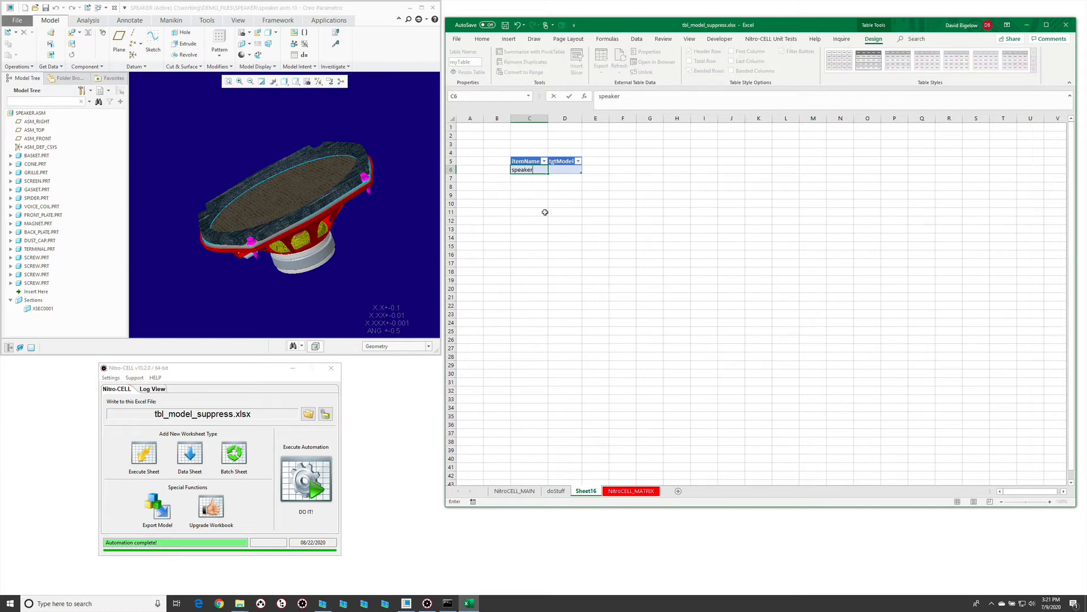
{"action": "type", "text": ".asm"}
{"action": "key", "text": "Return"}
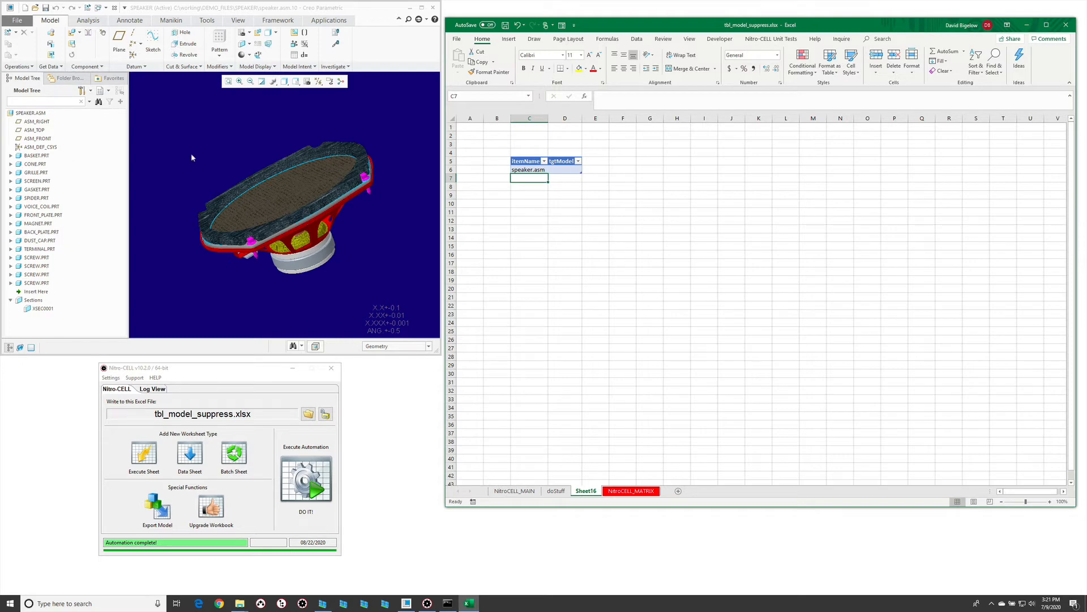
Select the gasket in the speaker assembly in Creo and enter gasket.prt as the first row's tgtModel in cell D6
{"action": "left_click", "coordinate": [571, 171]}
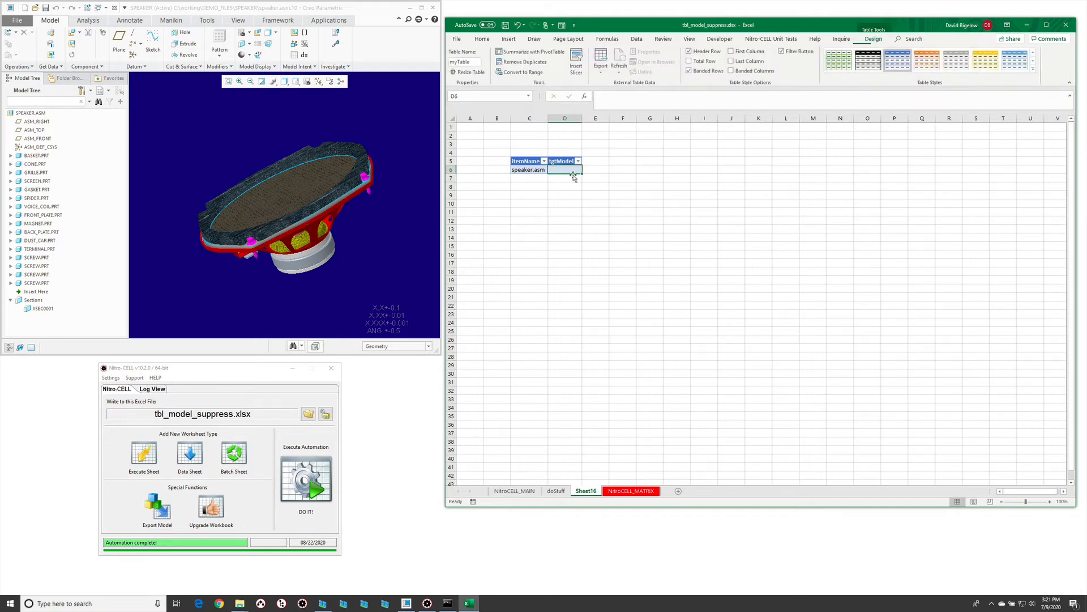
{"action": "left_click_drag", "start_coordinate": [538, 118], "coordinate": [566, 118]}
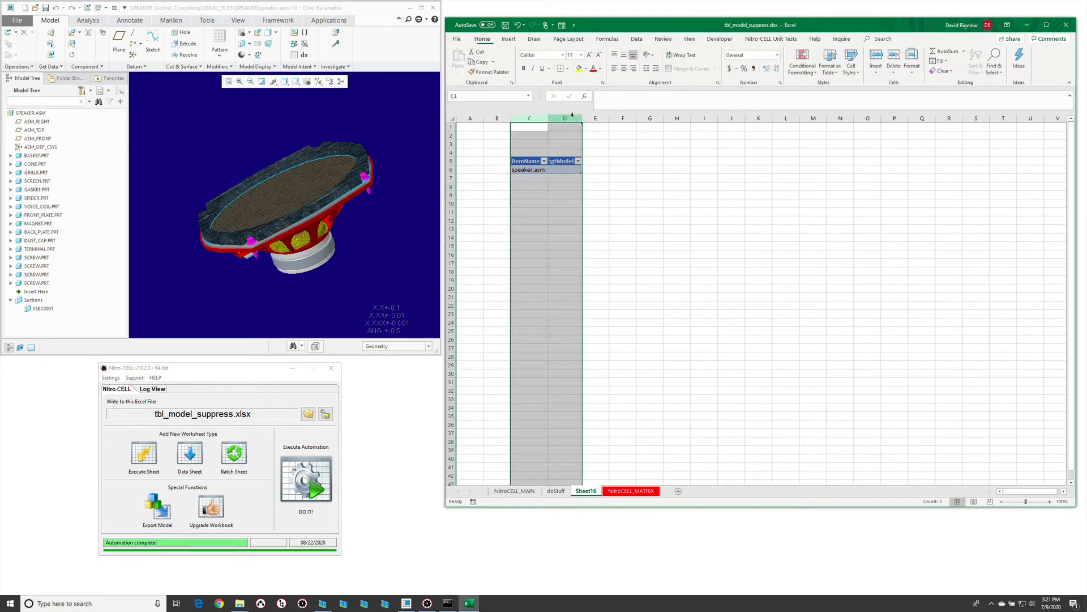
{"action": "left_click", "coordinate": [562, 170]}
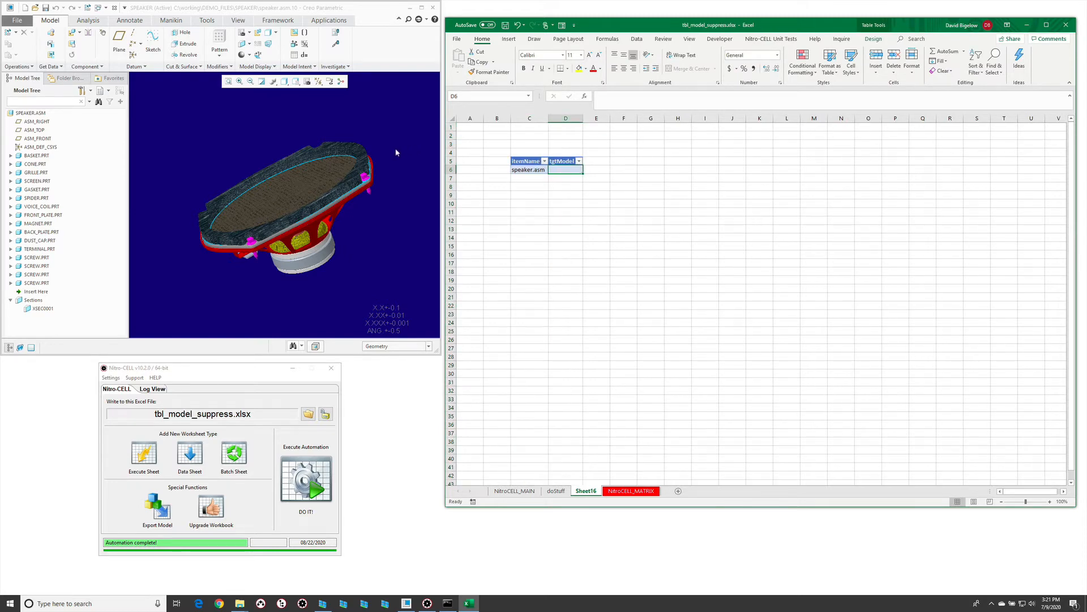
{"action": "left_click", "coordinate": [345, 151]}
{"action": "left_click", "coordinate": [550, 171]}
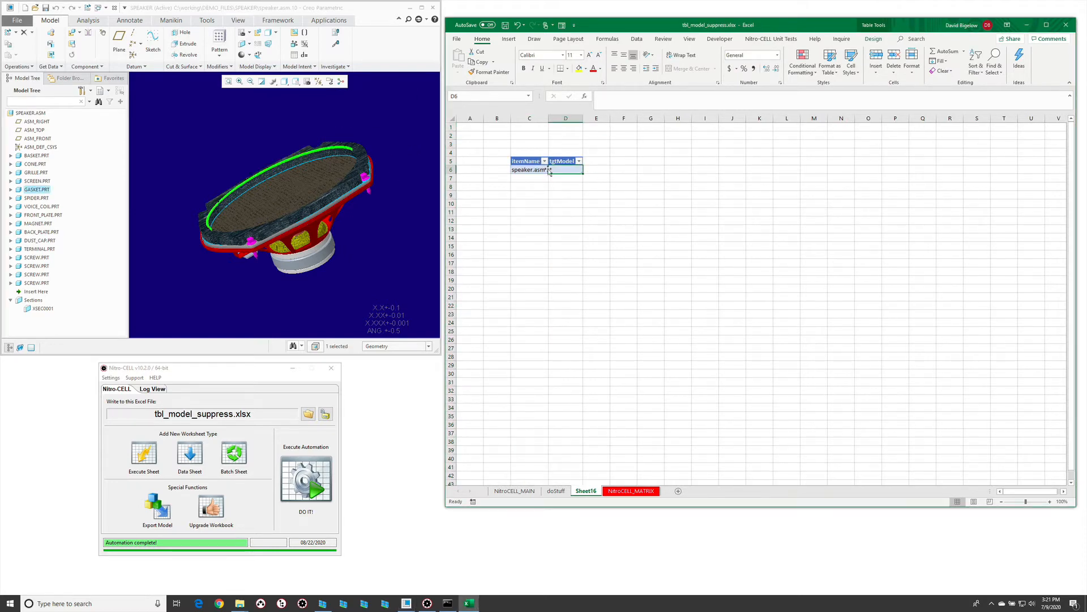
{"action": "type", "text": "gaske"}
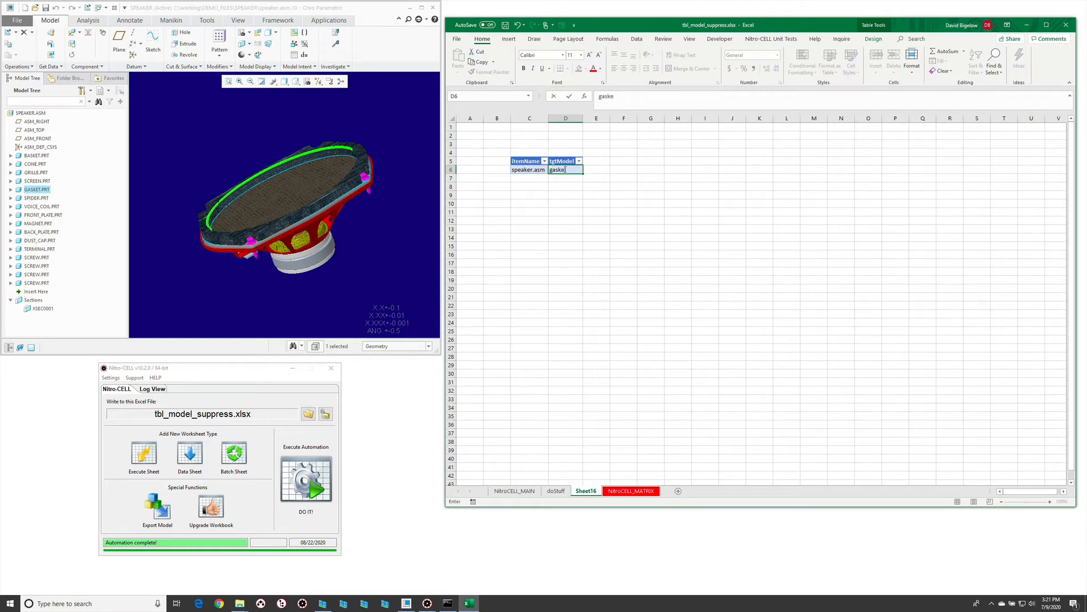
{"action": "type", "text": "t.prt"}
{"action": "key", "text": "Return"}
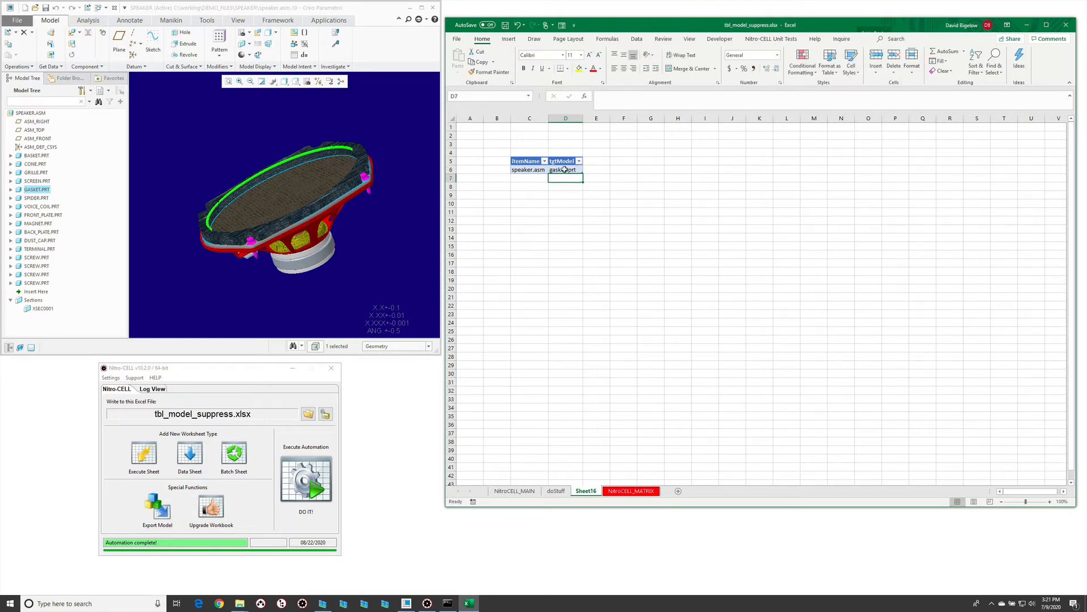
Add a second table row by copying speaker.asm into C7 and entering screw.prt as its tgtModel in D7
{"action": "left_click", "coordinate": [530, 170]}
{"action": "key", "text": "ctrl+c"}
{"action": "left_click", "coordinate": [528, 181]}
{"action": "key", "text": "Return"}
{"action": "left_click", "coordinate": [569, 178]}
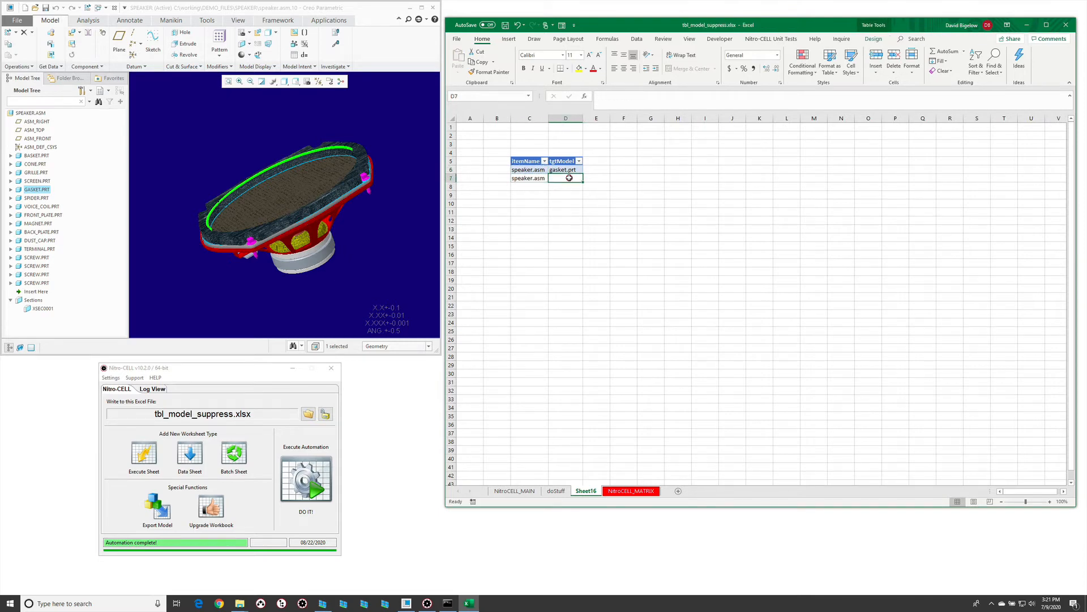
{"action": "type", "text": "screw.prt"}
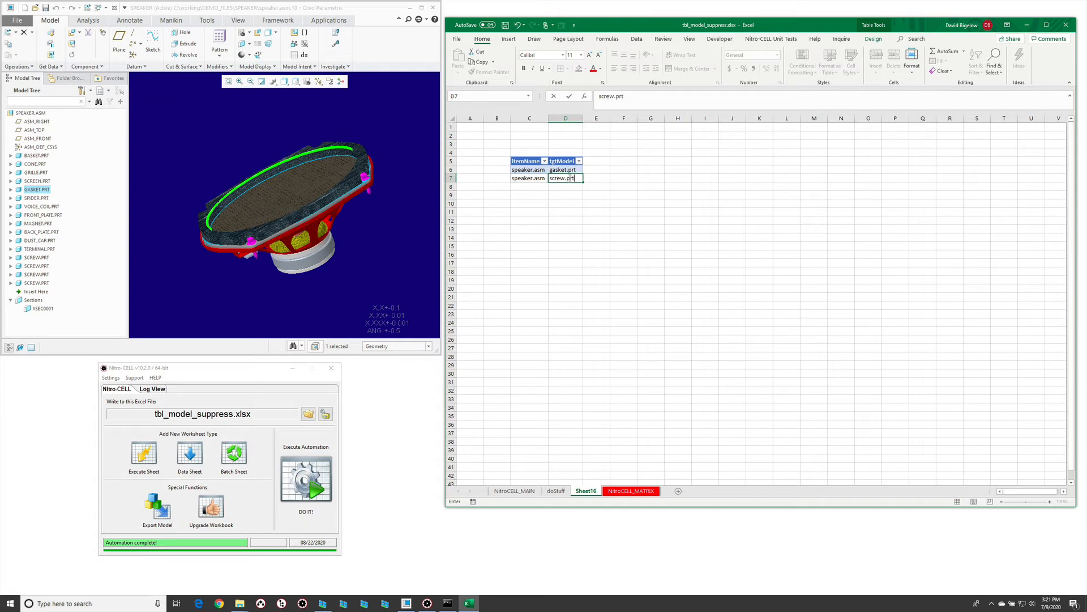
{"action": "key", "text": "Return"}
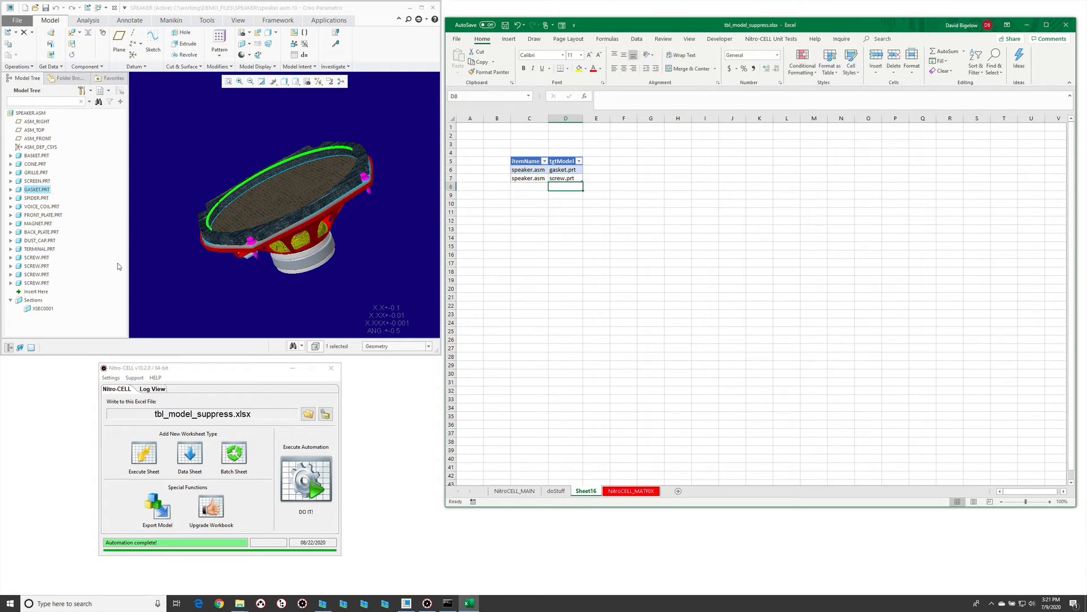
Clear the gasket selection in Creo and set the SUPPRESS command's Source Model in cell E10 of doStuff to TBL:myTable
{"action": "left_click", "coordinate": [178, 263]}
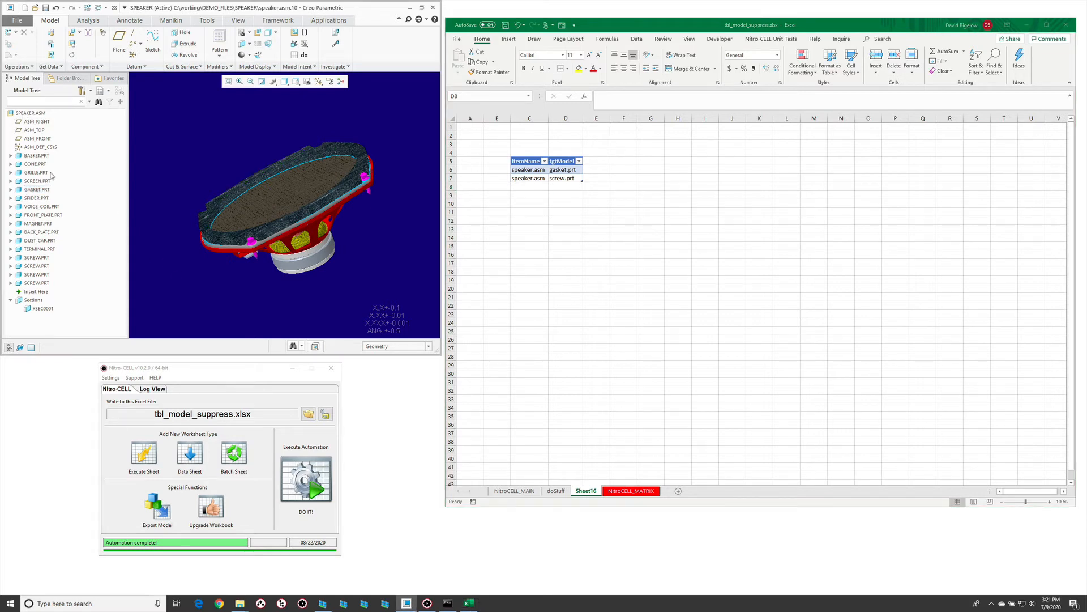
{"action": "left_click", "coordinate": [592, 284]}
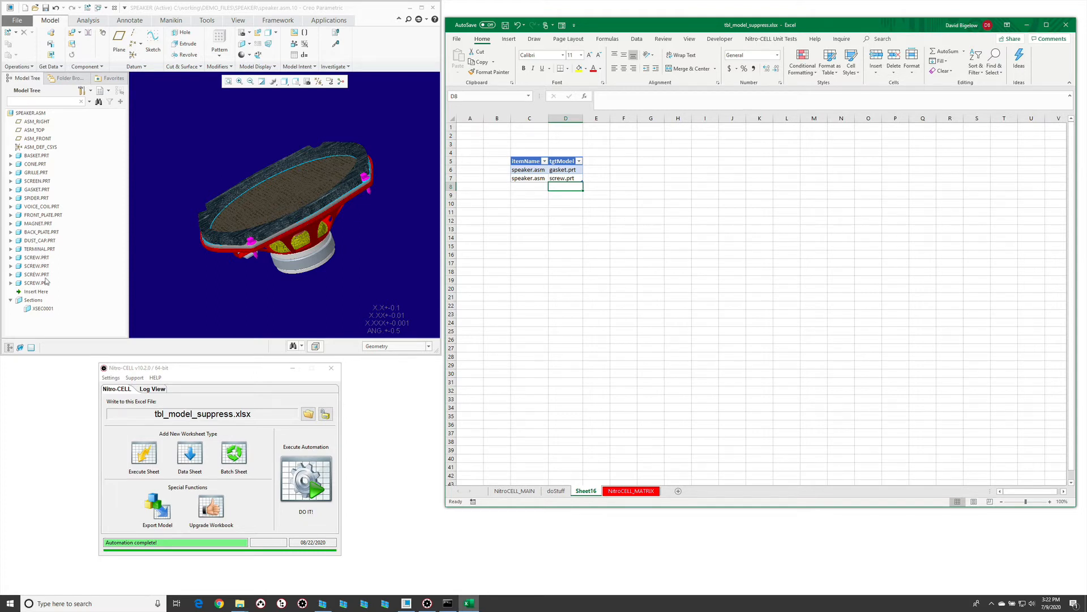
{"action": "left_click", "coordinate": [555, 491]}
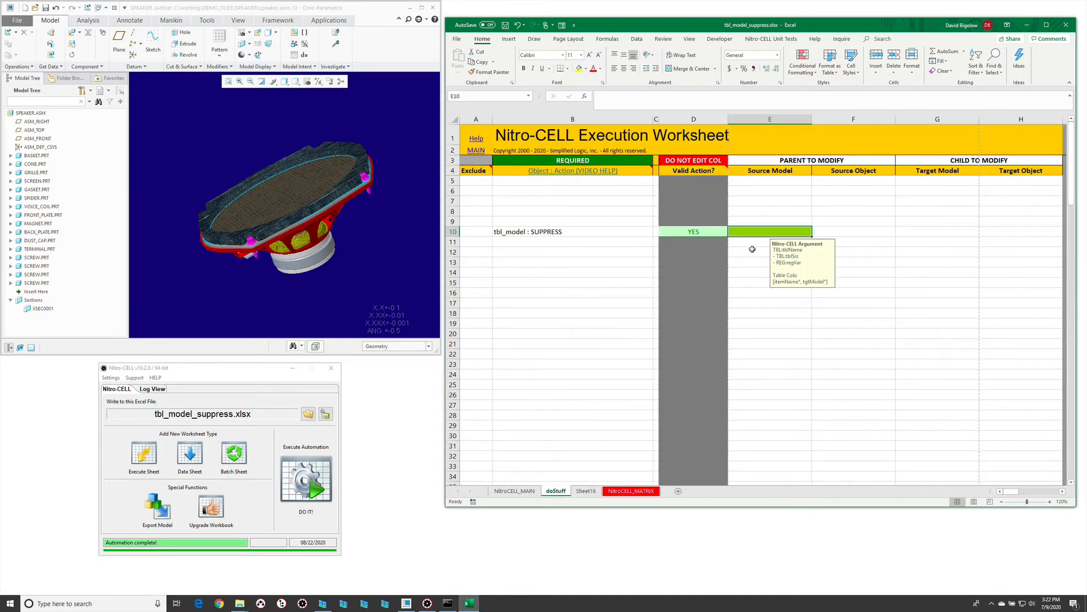
{"action": "left_click", "coordinate": [752, 249]}
{"action": "left_click", "coordinate": [758, 234]}
{"action": "type", "text": "TBL"}
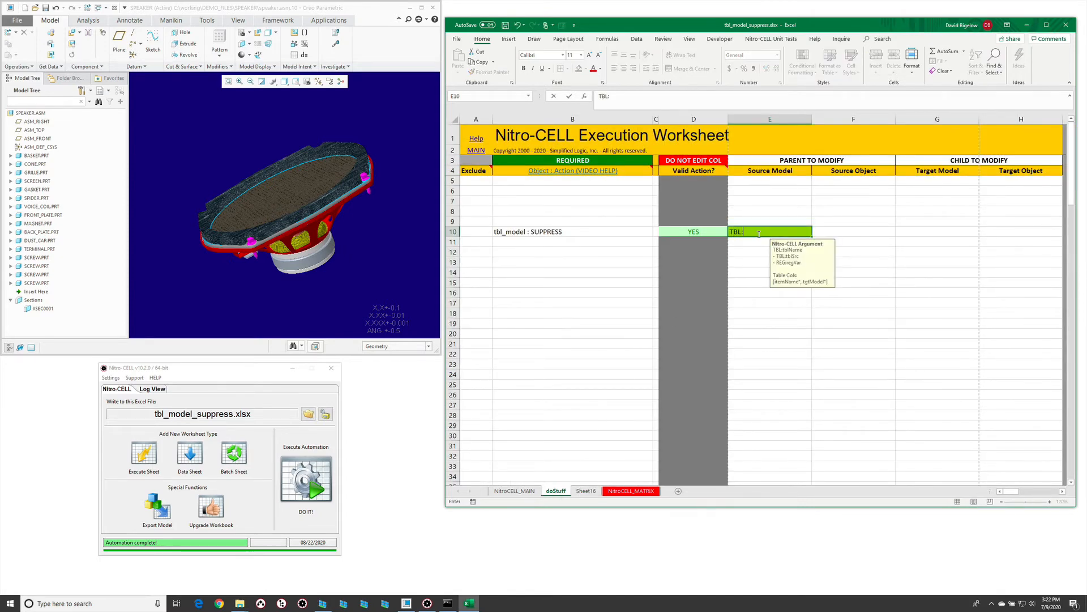
{"action": "type", "text": ":myTable"}
{"action": "key", "text": "Return"}
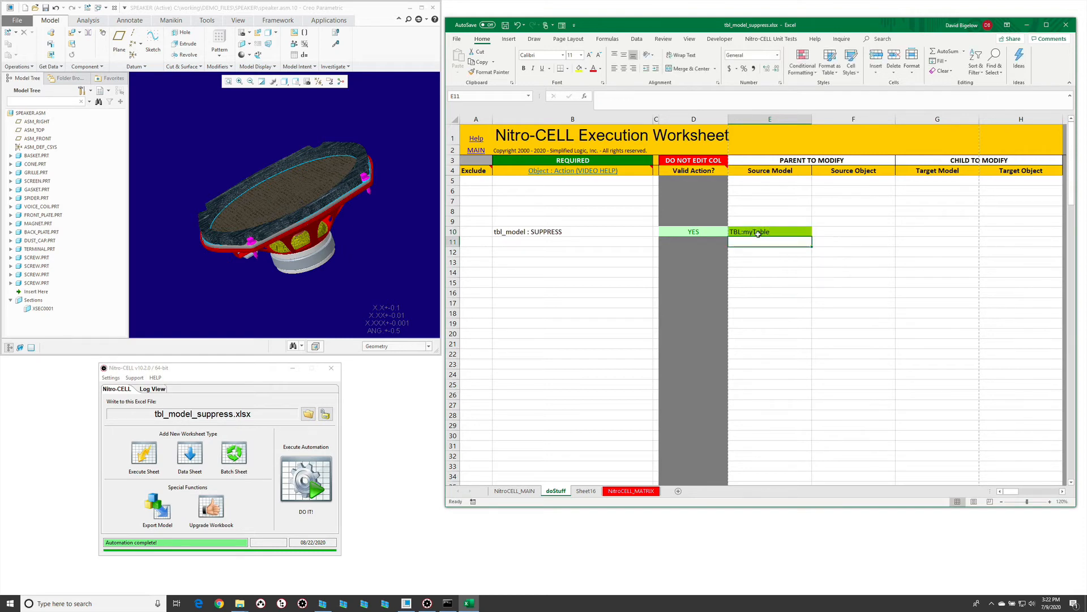
Enter the model : REGENERATE command in cell B13 using the nc_command table reference
{"action": "left_click", "coordinate": [543, 260]}
{"action": "type", "text": "=n"}
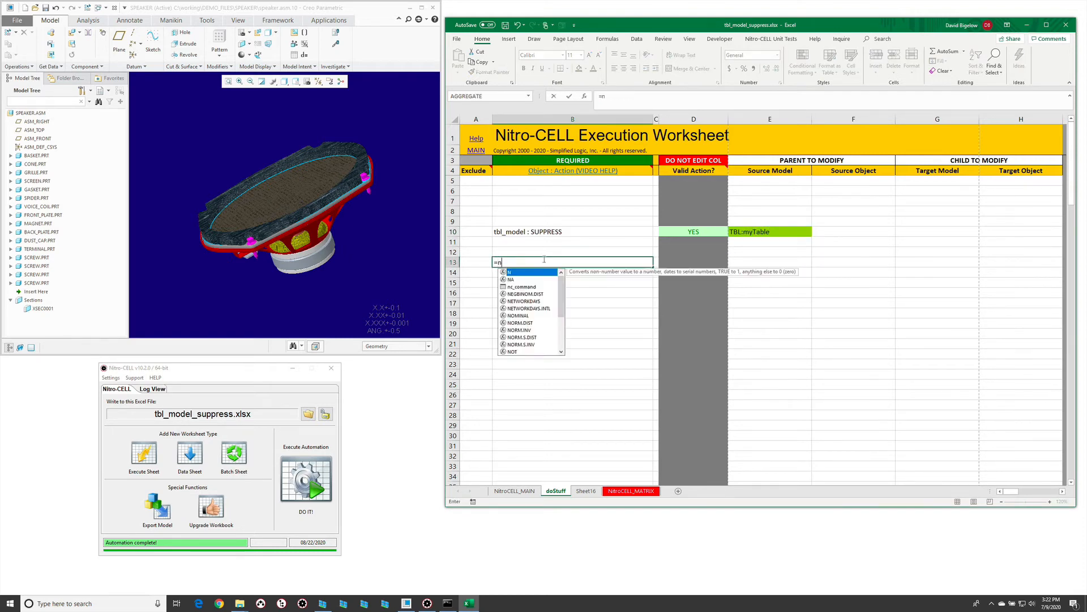
{"action": "type", "text": "c_command[model : REGENERATE"}
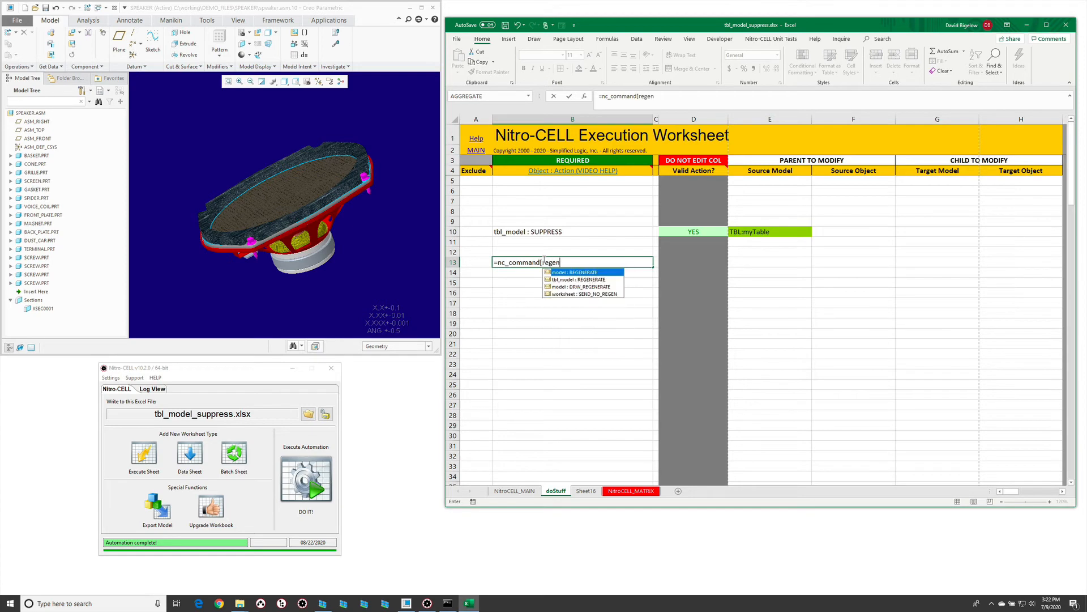
{"action": "key", "text": "Return"}
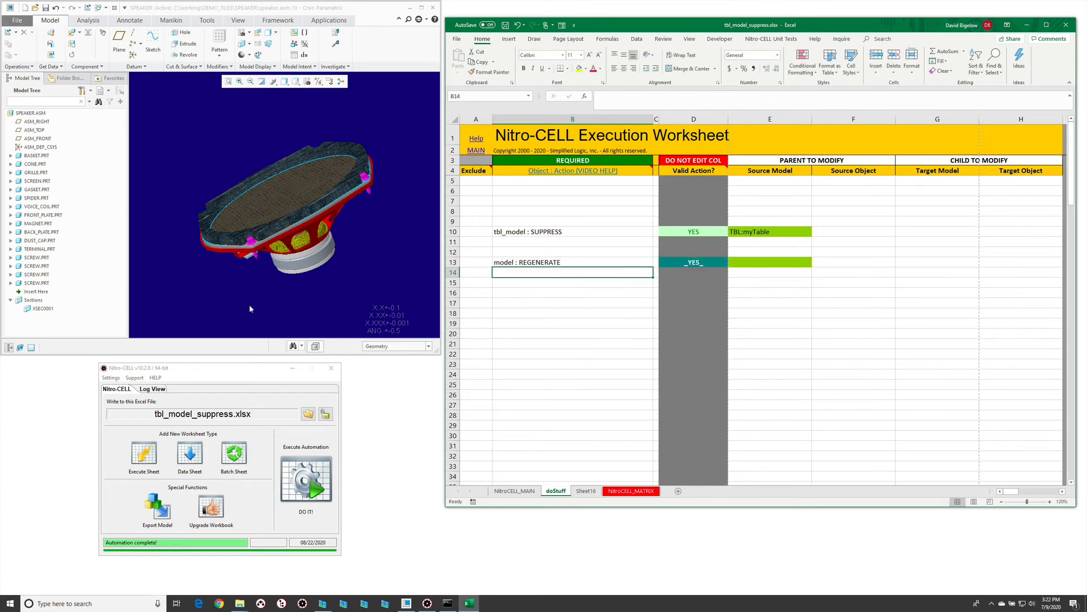
Run the Nitro-CELL automation to suppress the gasket and screws, and inspect the speaker assembly in Creo
{"action": "left_click", "coordinate": [301, 491]}
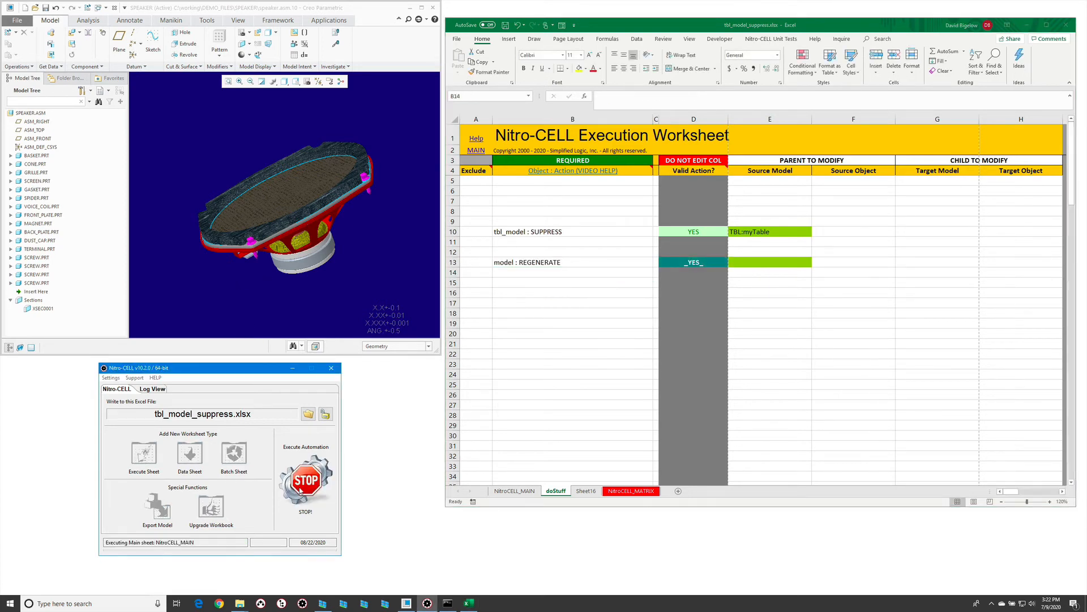
{"action": "middle_click_drag", "start_coordinate": [254, 291], "coordinate": [255, 274]}
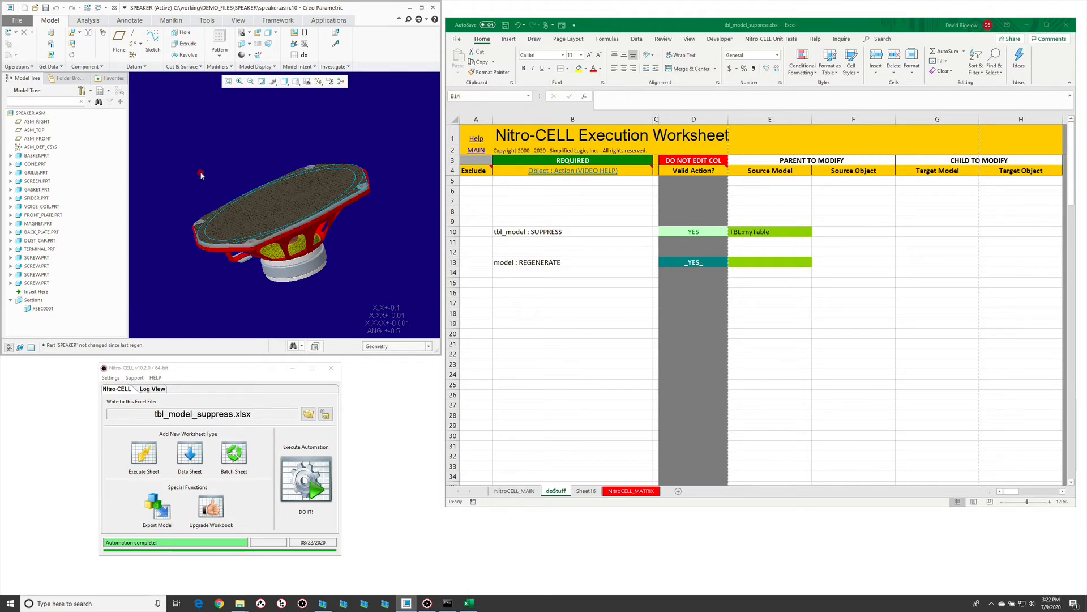
{"action": "mouse_move", "coordinate": [199, 174]}
{"action": "middle_mouse_down"}
{"action": "mouse_move", "coordinate": [199, 192]}
{"action": "mouse_move", "coordinate": [183, 167]}
{"action": "mouse_move", "coordinate": [202, 191]}
{"action": "middle_mouse_up"}
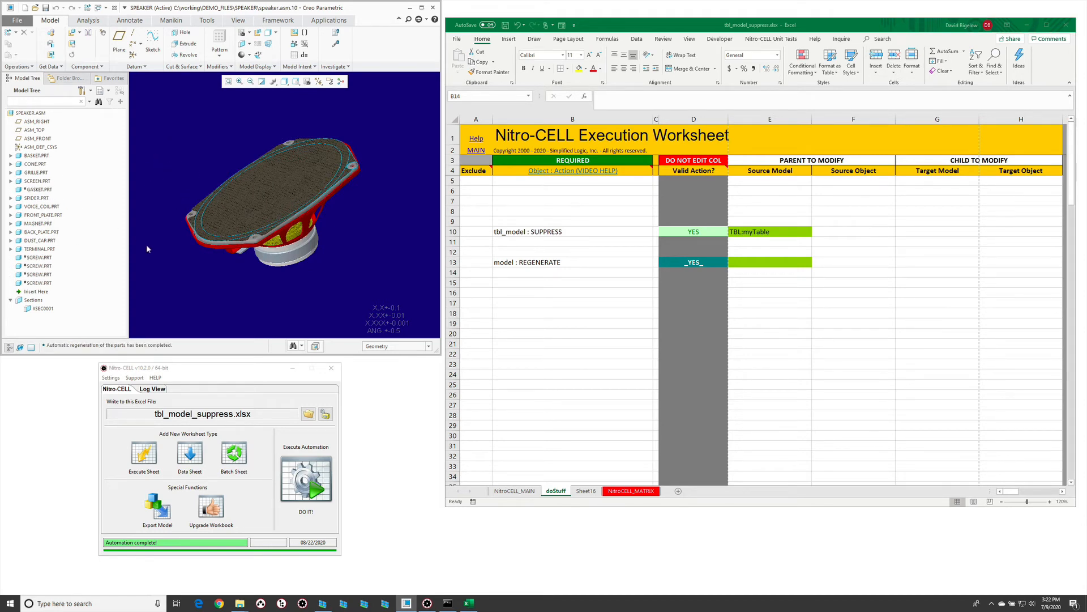
{"action": "middle_click_drag", "start_coordinate": [181, 250], "coordinate": [214, 266]}
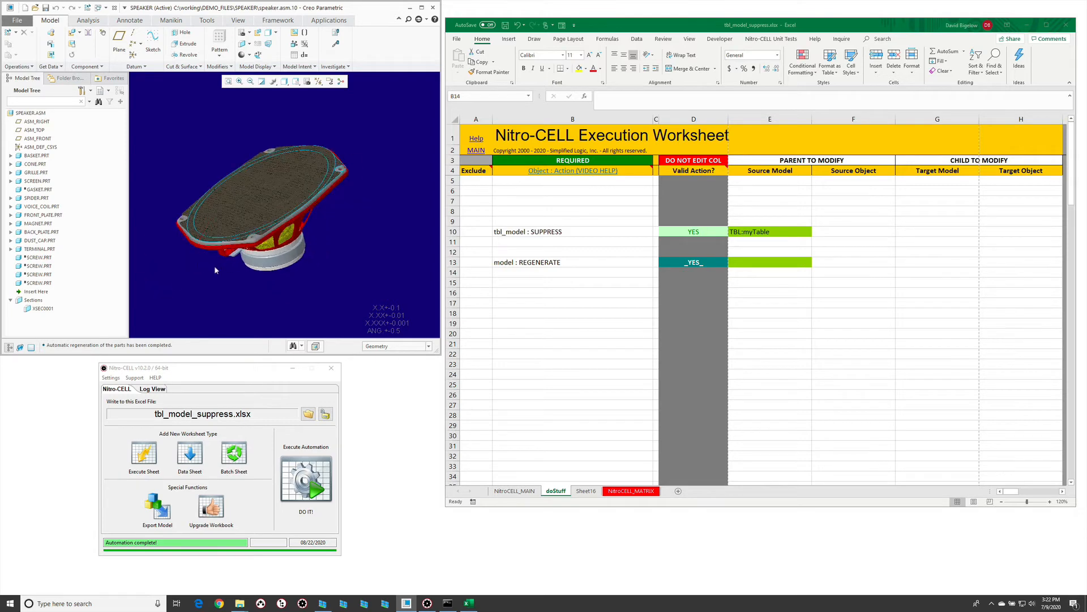
Delete the screw.prt row, row 7, from the table on Sheet16 in Excel
{"action": "left_click", "coordinate": [611, 273]}
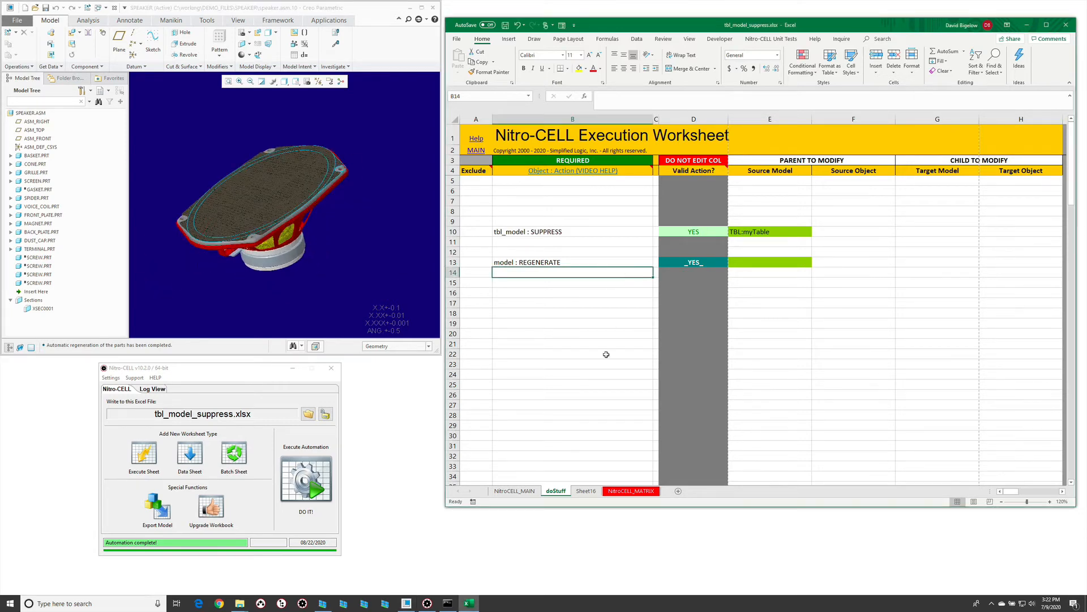
{"action": "left_click", "coordinate": [586, 491]}
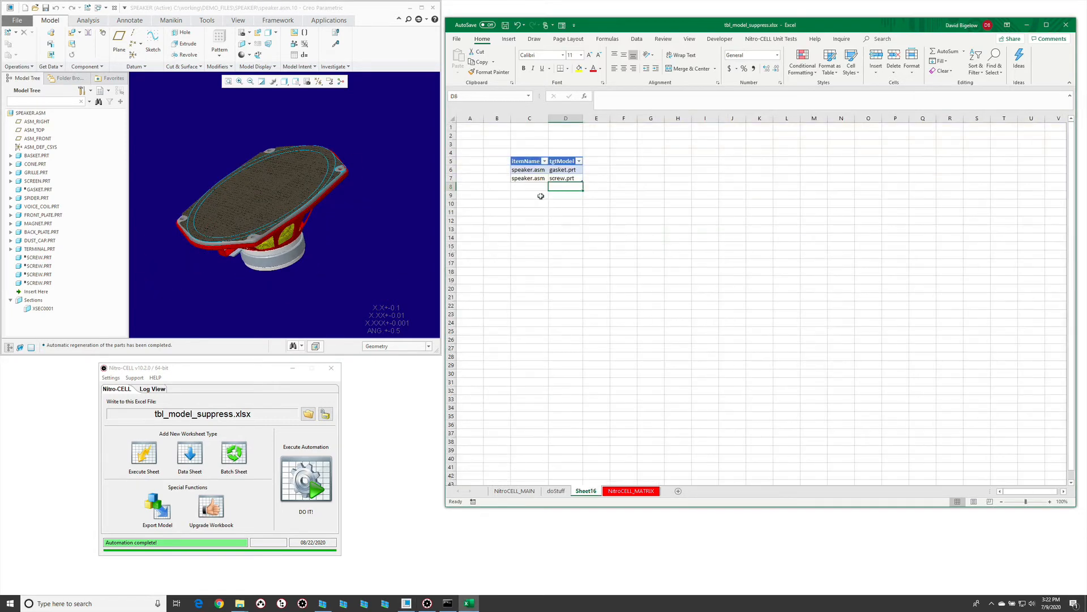
{"action": "left_click", "coordinate": [532, 171]}
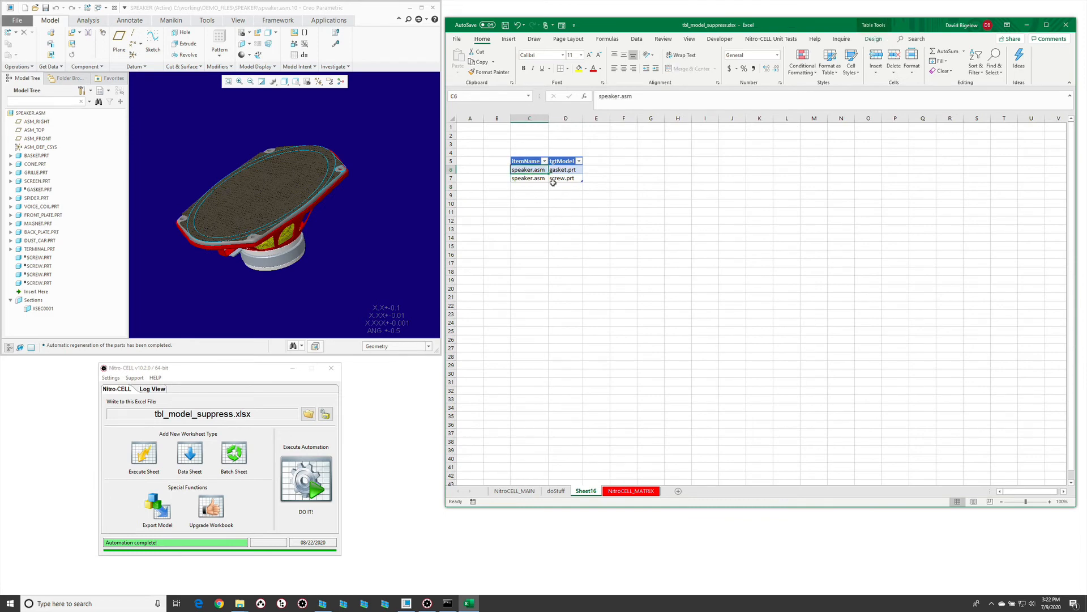
{"action": "left_click", "coordinate": [538, 177]}
{"action": "right_click", "coordinate": [449, 178]}
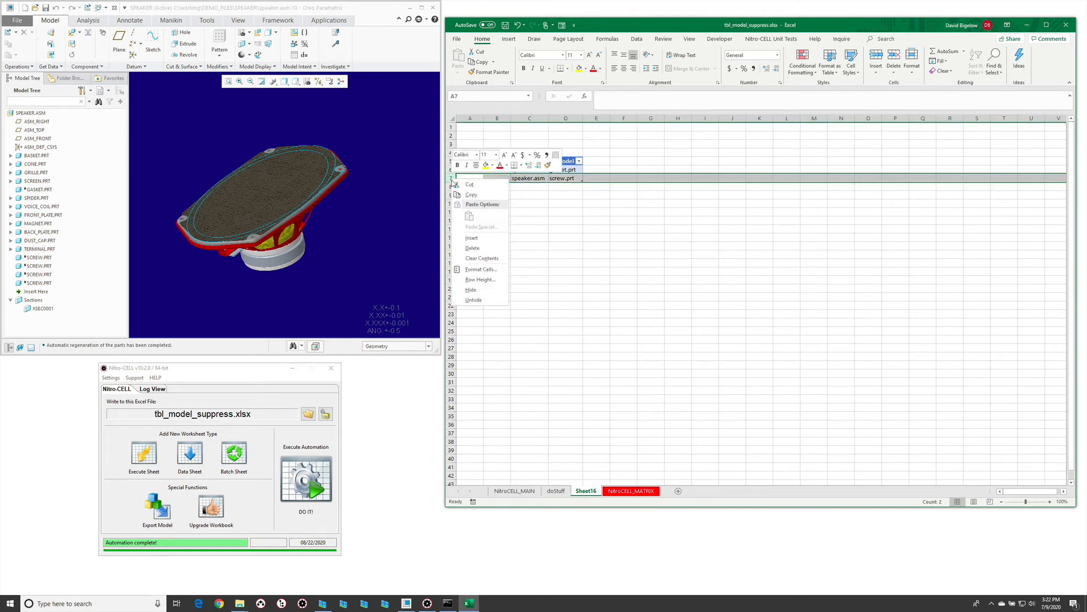
{"action": "left_click", "coordinate": [487, 250]}
Replace the remaining row's tgtModel in cell D6 with the wildcard *plate*.prt
{"action": "left_click", "coordinate": [566, 170]}
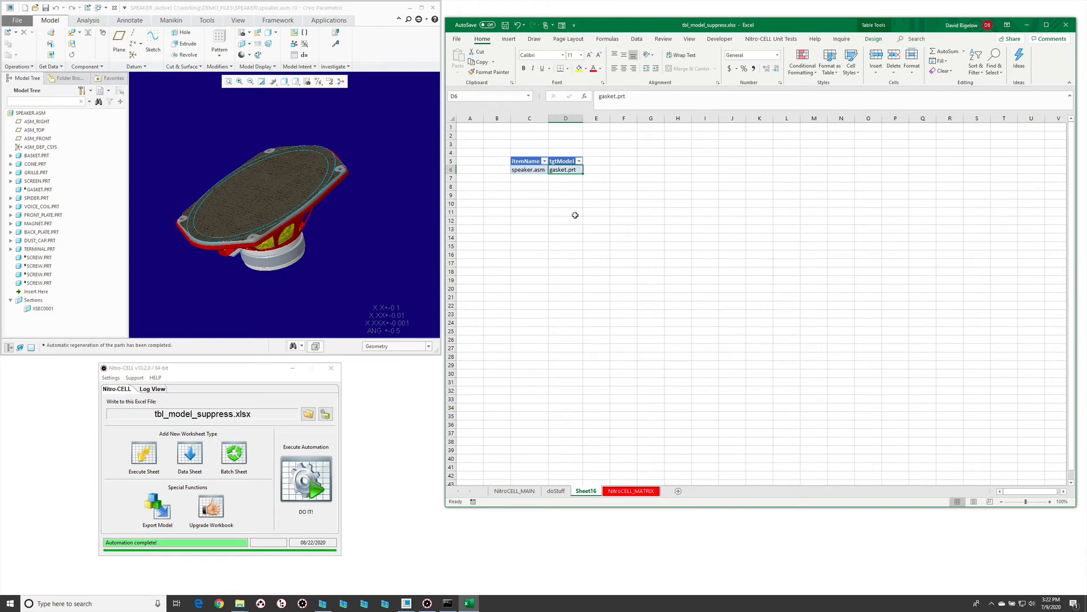
{"action": "type", "text": "*pla"}
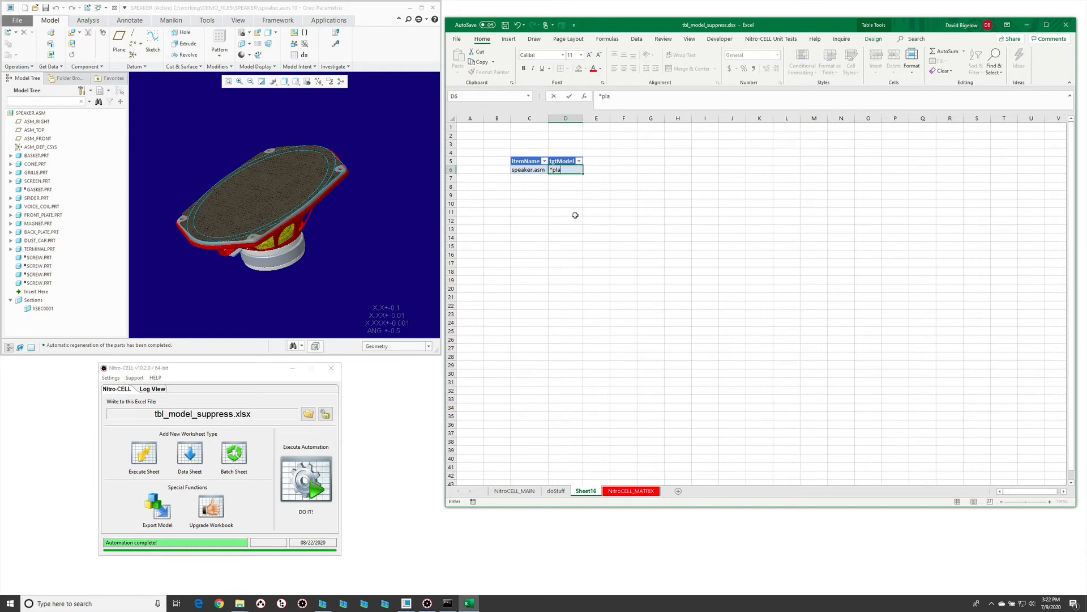
{"action": "type", "text": "te*.prt"}
{"action": "key", "text": "Return"}
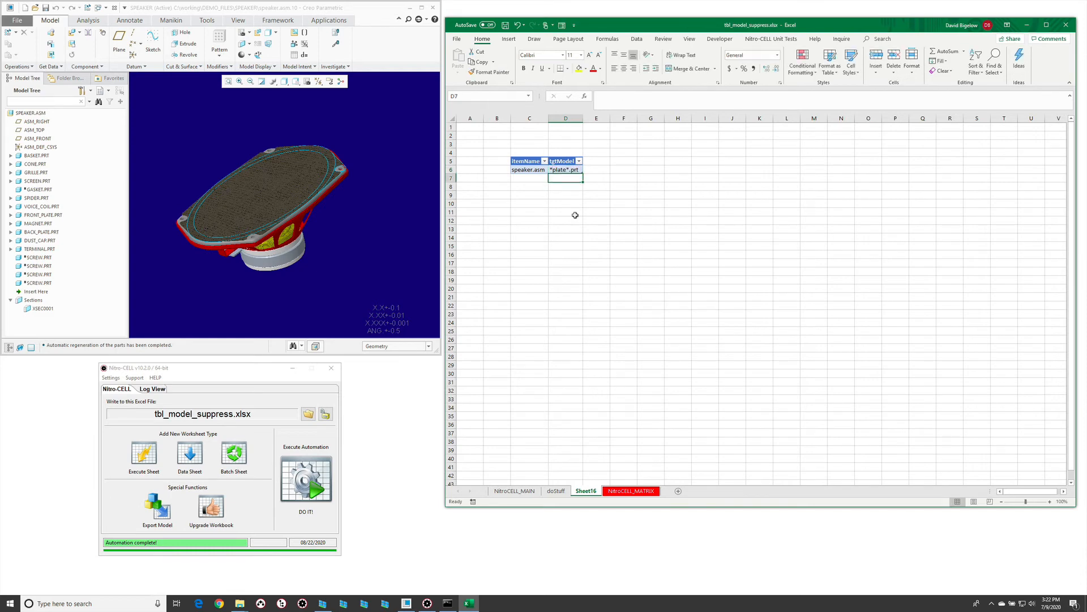
Run the Nitro-CELL automation from doStuff to suppress the parts matching *plate*.prt, and inspect the speaker in Creo
{"action": "left_click", "coordinate": [549, 490]}
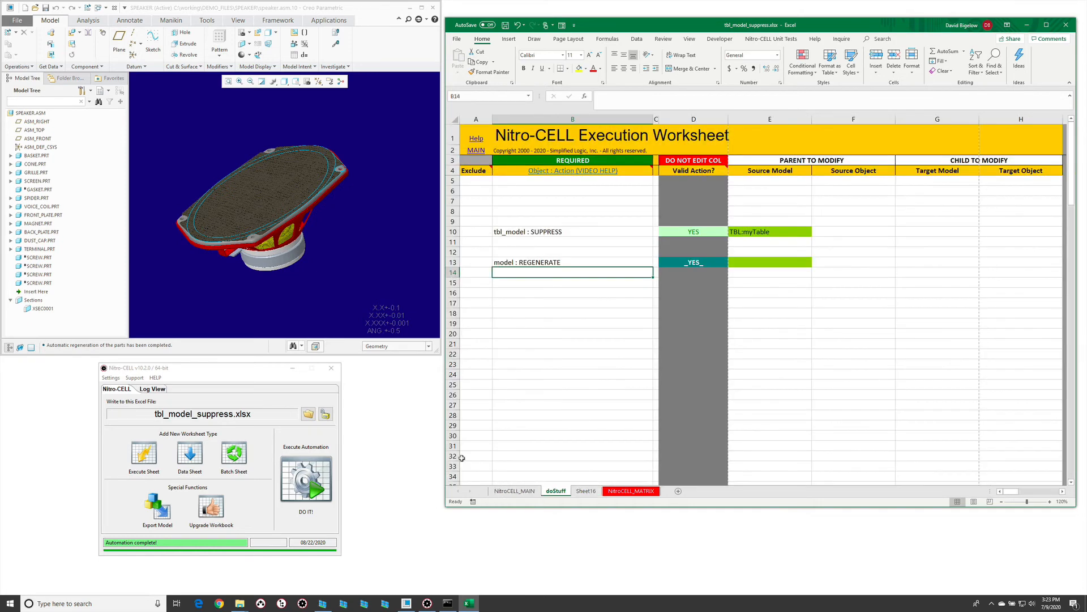
{"action": "left_click", "coordinate": [301, 486]}
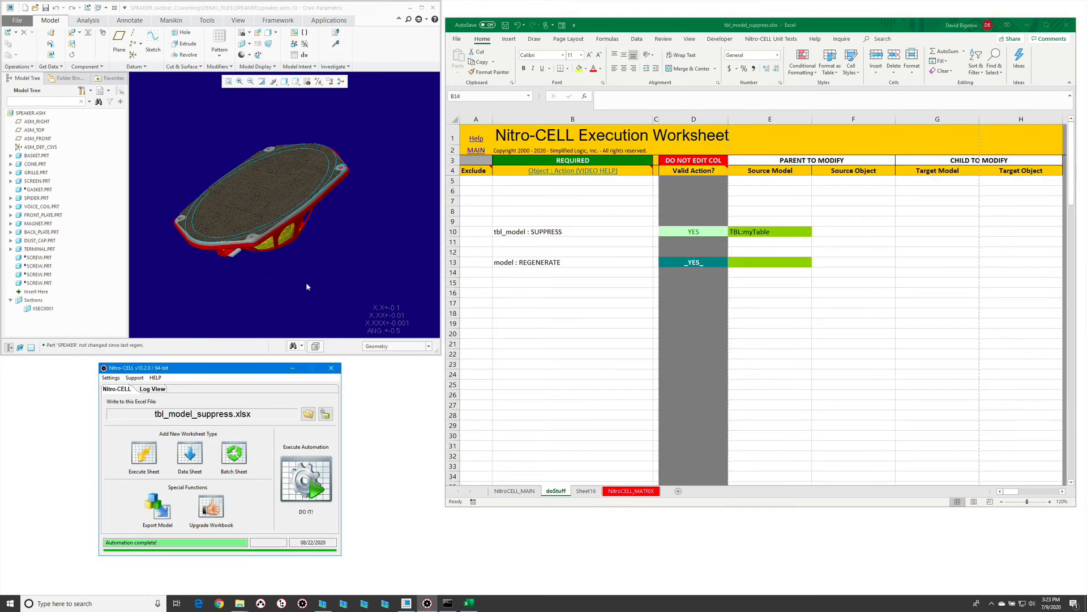
{"action": "mouse_move", "coordinate": [292, 262]}
{"action": "middle_mouse_down"}
{"action": "mouse_move", "coordinate": [308, 278]}
{"action": "mouse_move", "coordinate": [306, 265]}
{"action": "middle_mouse_up"}
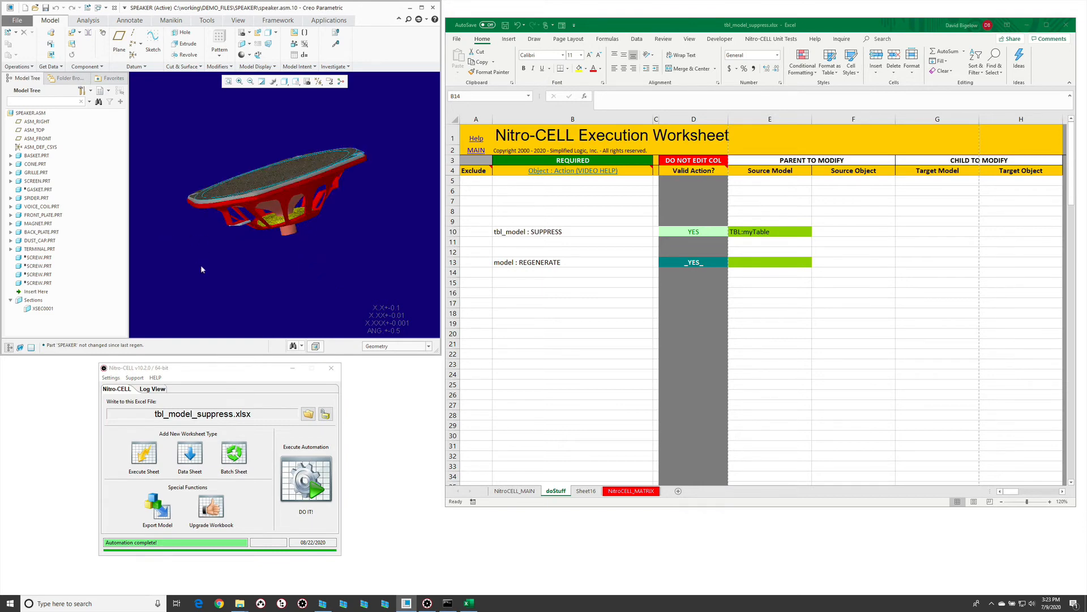
Resume the suppressed FRONT_PLATE.PRT, MAGNET.PRT and BACK_PLATE.PRT together in the Creo speaker assembly
{"action": "left_click", "coordinate": [47, 223]}
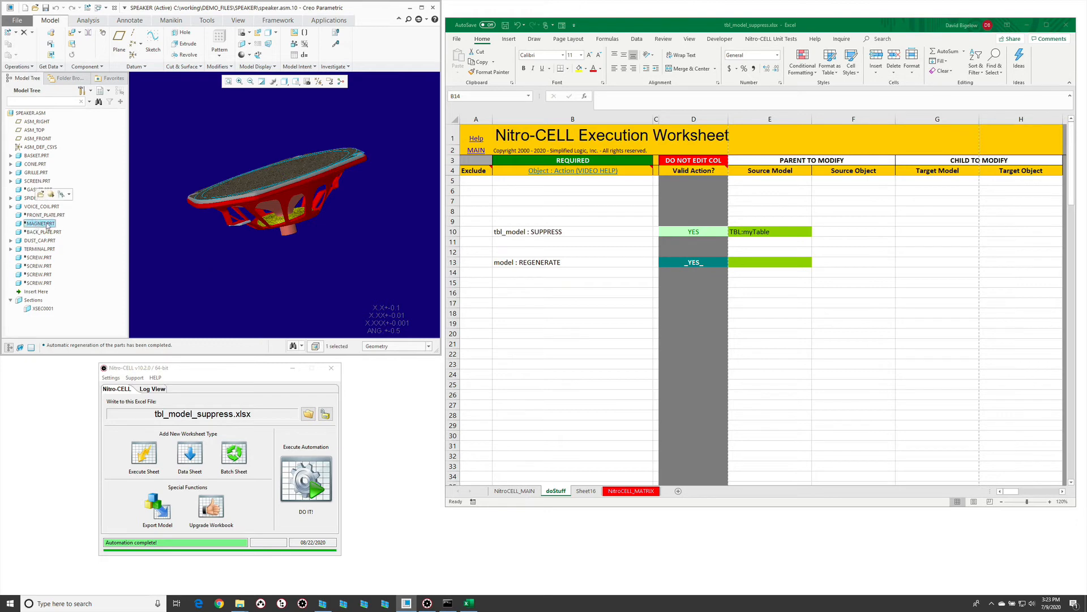
{"action": "left_click", "coordinate": [45, 214], "text": "ctrl"}
{"action": "left_click", "coordinate": [43, 232], "text": "ctrl"}
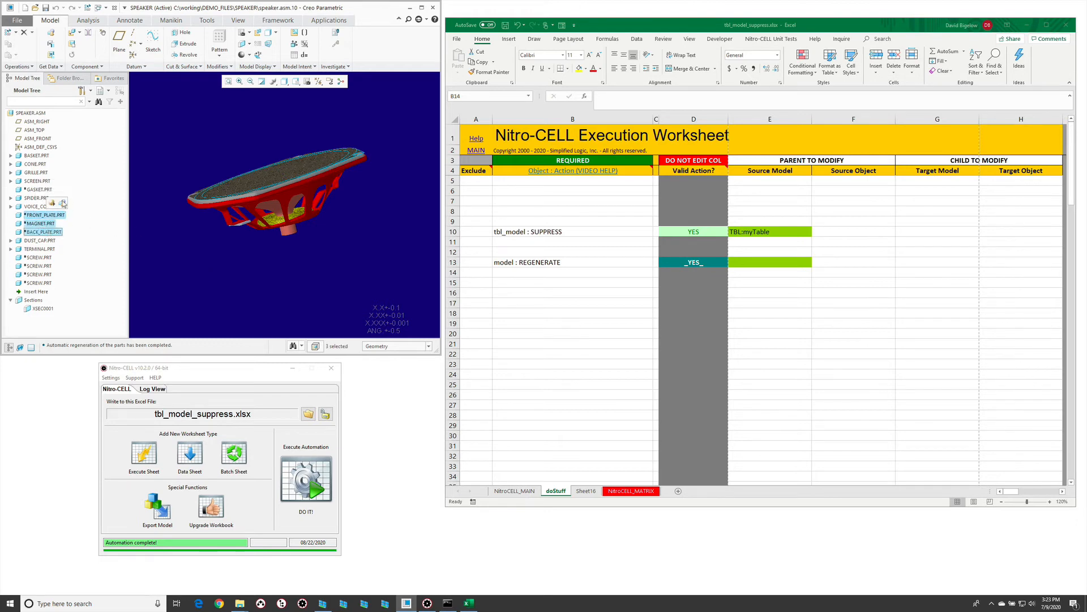
{"action": "left_click", "coordinate": [62, 202]}
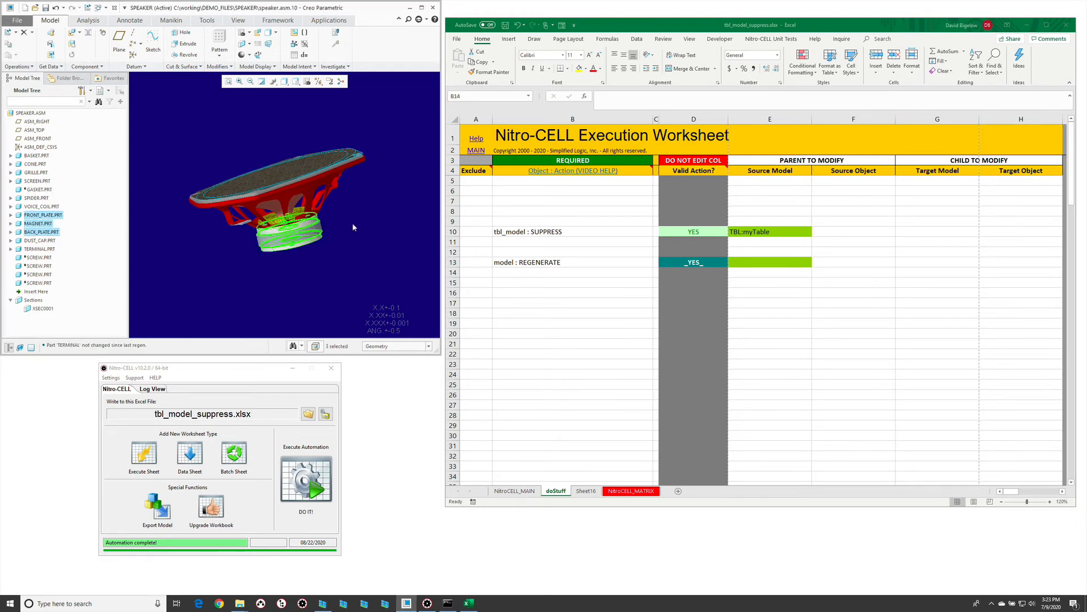
Examine the front plate and magnet, and check which components suppressing FRONT_PLATE.PRT would include without applying it
{"action": "left_click", "coordinate": [315, 228]}
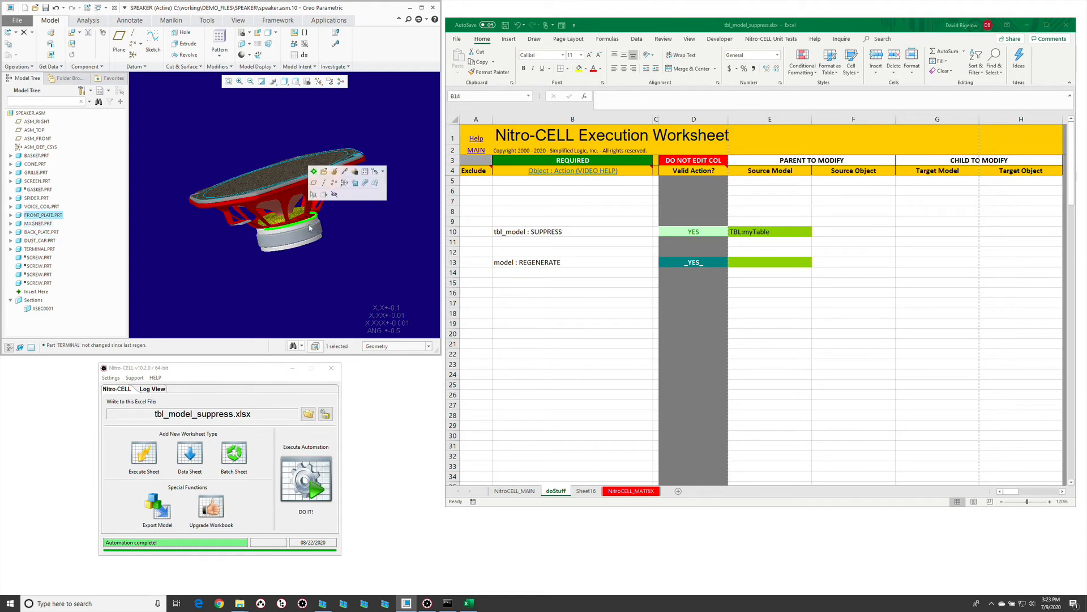
{"action": "left_click", "coordinate": [309, 237]}
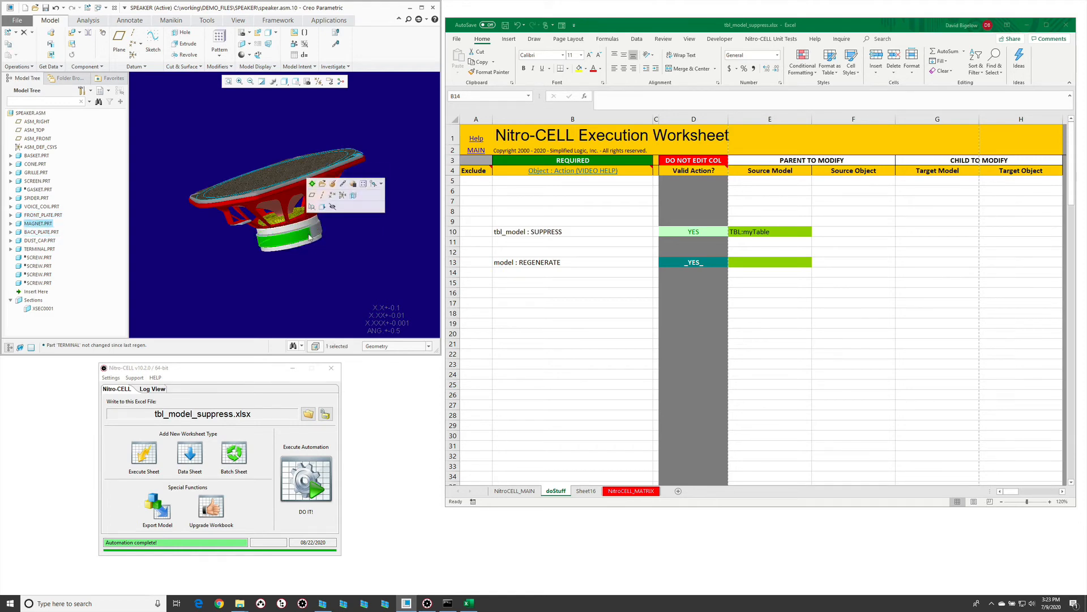
{"action": "left_click", "coordinate": [252, 254]}
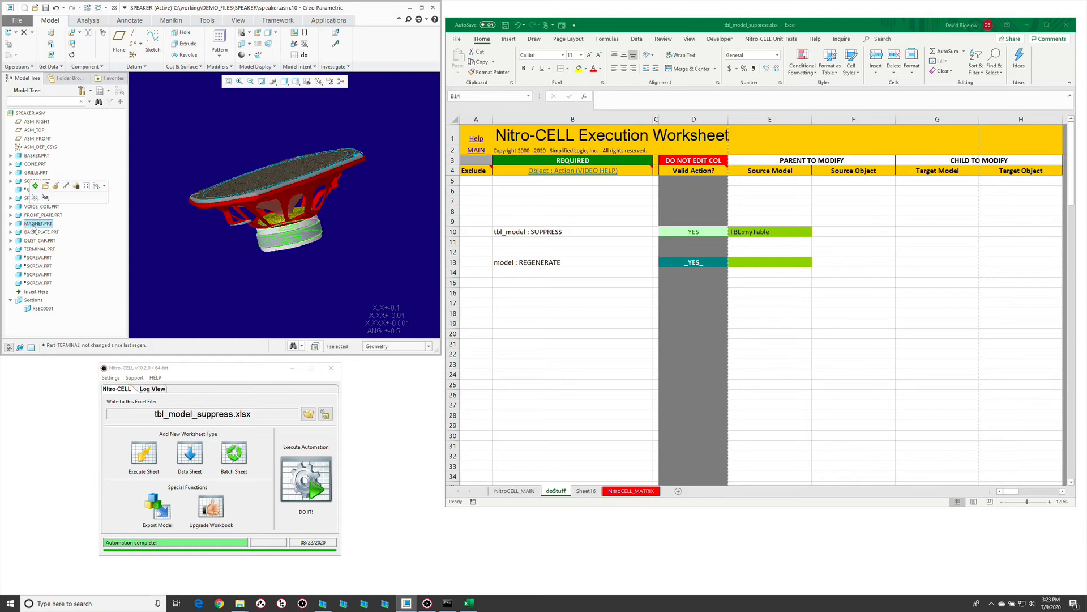
{"action": "left_click", "coordinate": [50, 216]}
{"action": "right_click", "coordinate": [50, 215]}
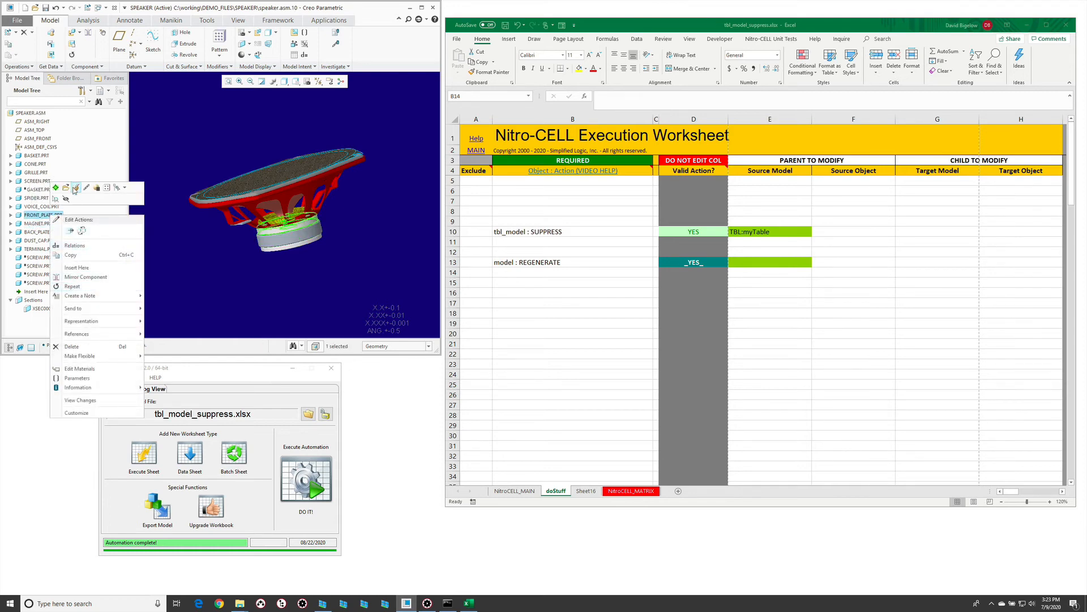
{"action": "left_click", "coordinate": [96, 188]}
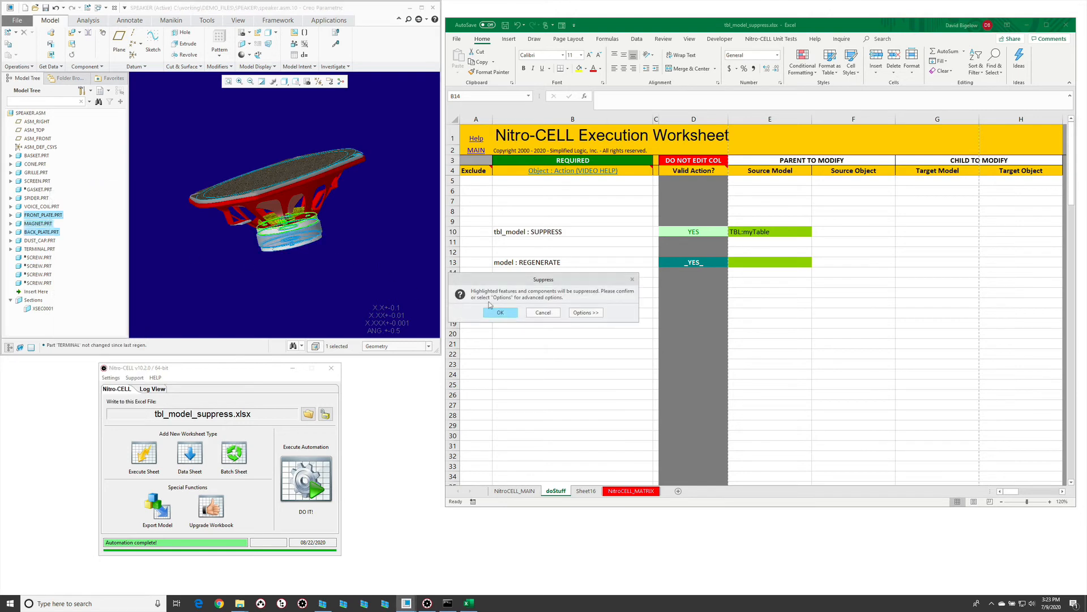
{"action": "left_click", "coordinate": [544, 313]}
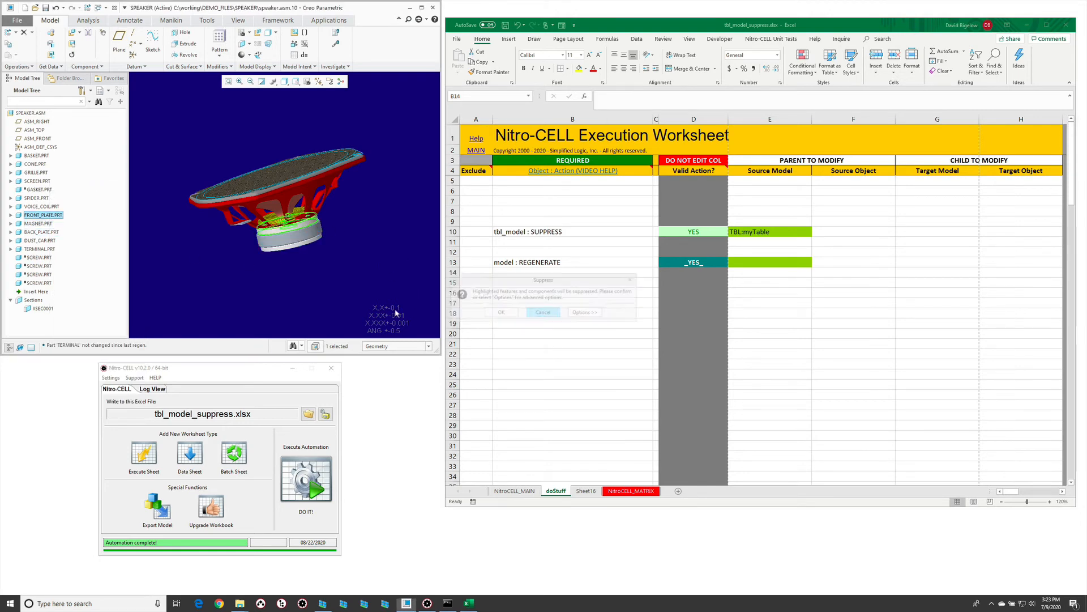
Rerun the automation with the *plate*.prt row and examine the suppressed front plate, magnet and back plate in the speaker assembly
{"action": "left_click", "coordinate": [586, 491]}
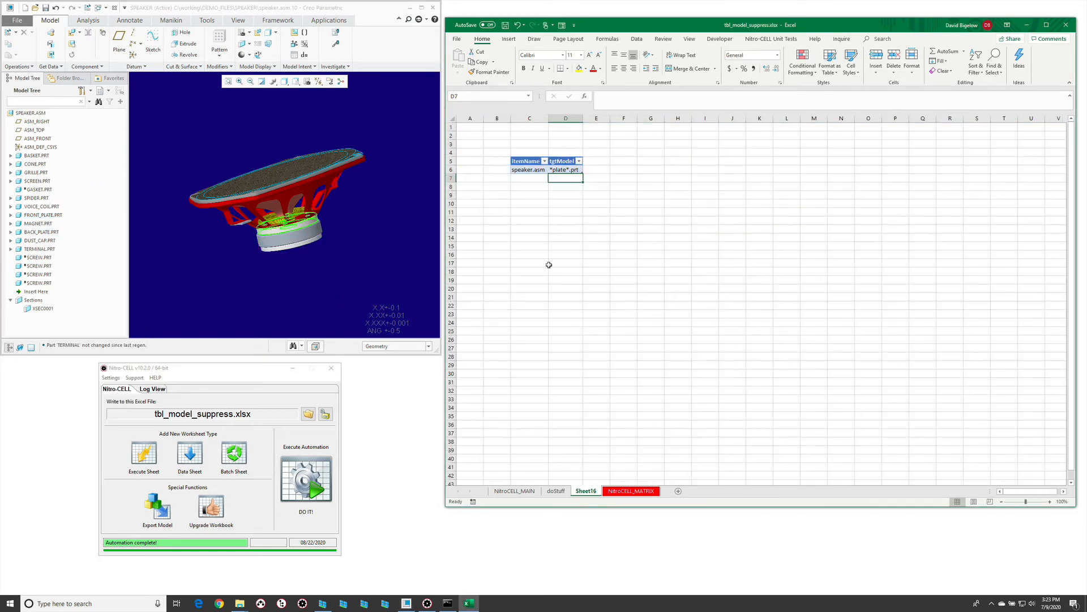
{"action": "left_click", "coordinate": [378, 256]}
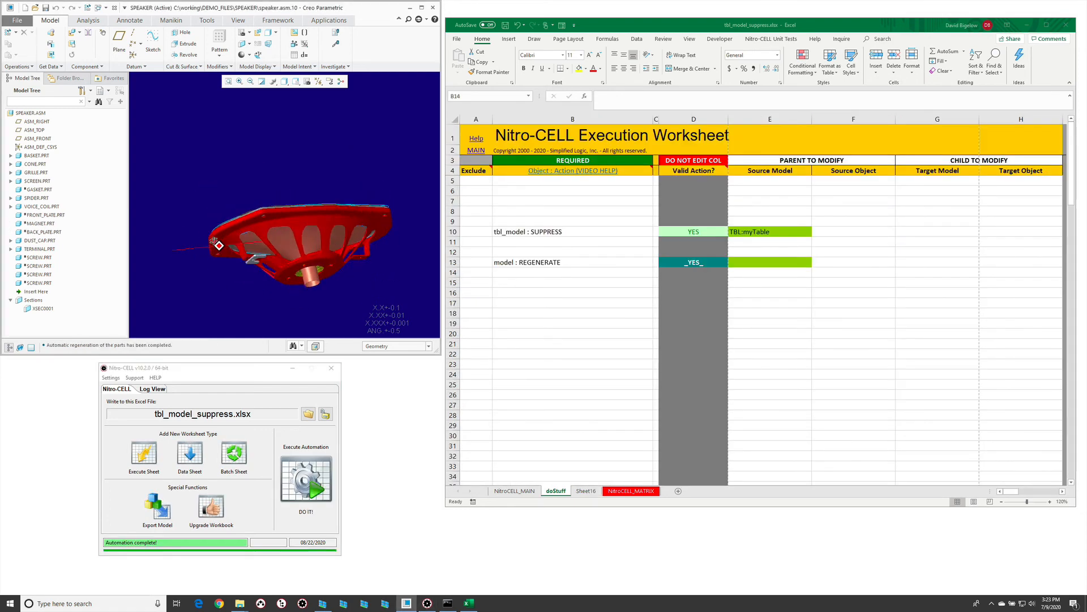
{"action": "left_click", "coordinate": [37, 223]}
{"action": "left_click", "coordinate": [44, 232]}
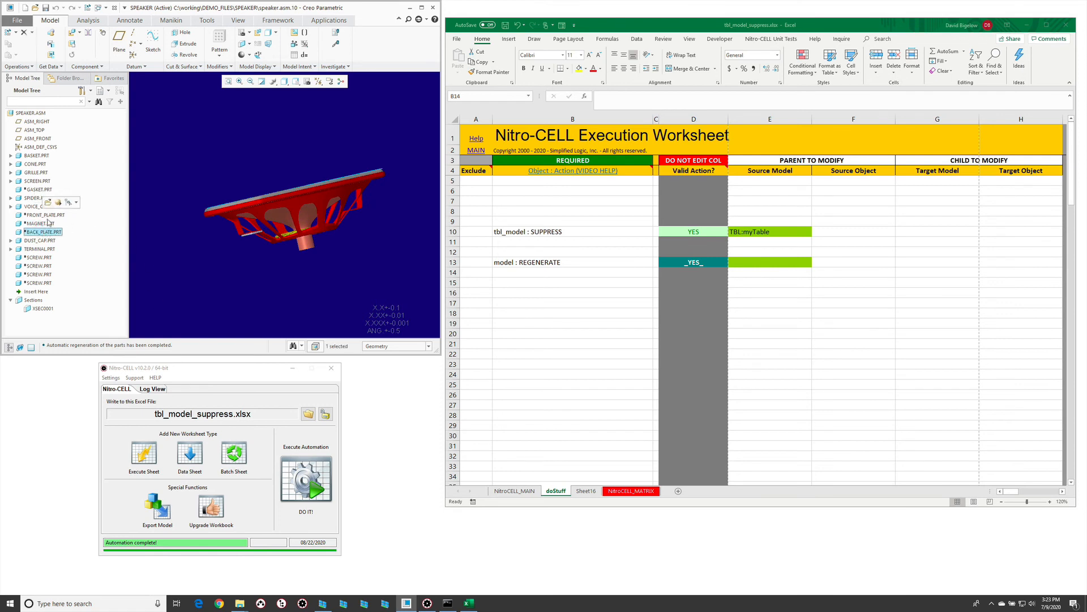
{"action": "left_click", "coordinate": [50, 216]}
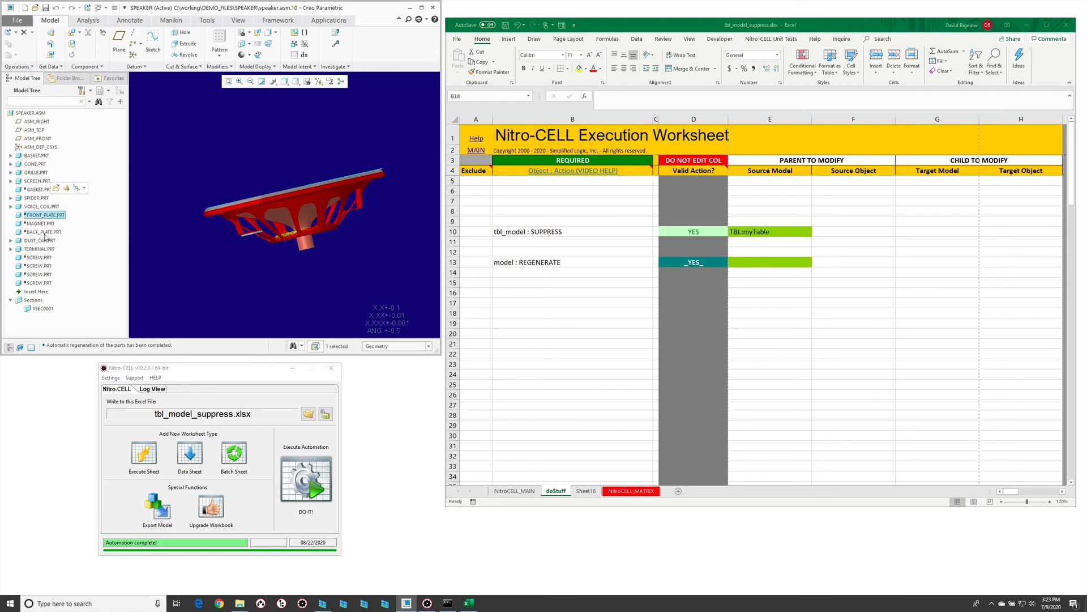
{"action": "left_click", "coordinate": [183, 250]}
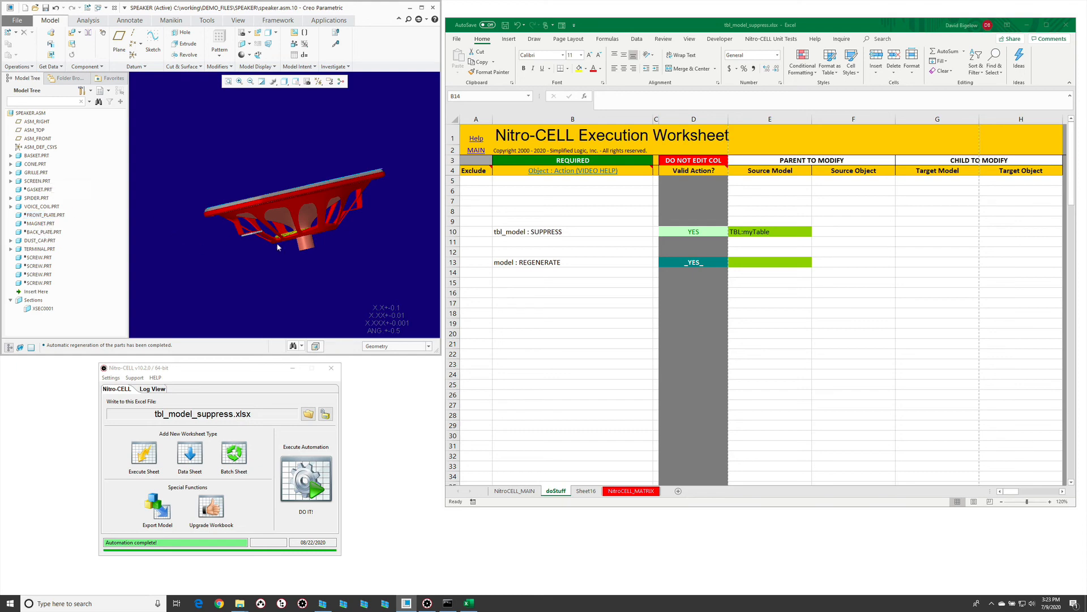
{"action": "middle_click_drag", "start_coordinate": [277, 240], "coordinate": [276, 252]}
{"action": "middle_click_drag", "start_coordinate": [345, 249], "coordinate": [342, 253]}
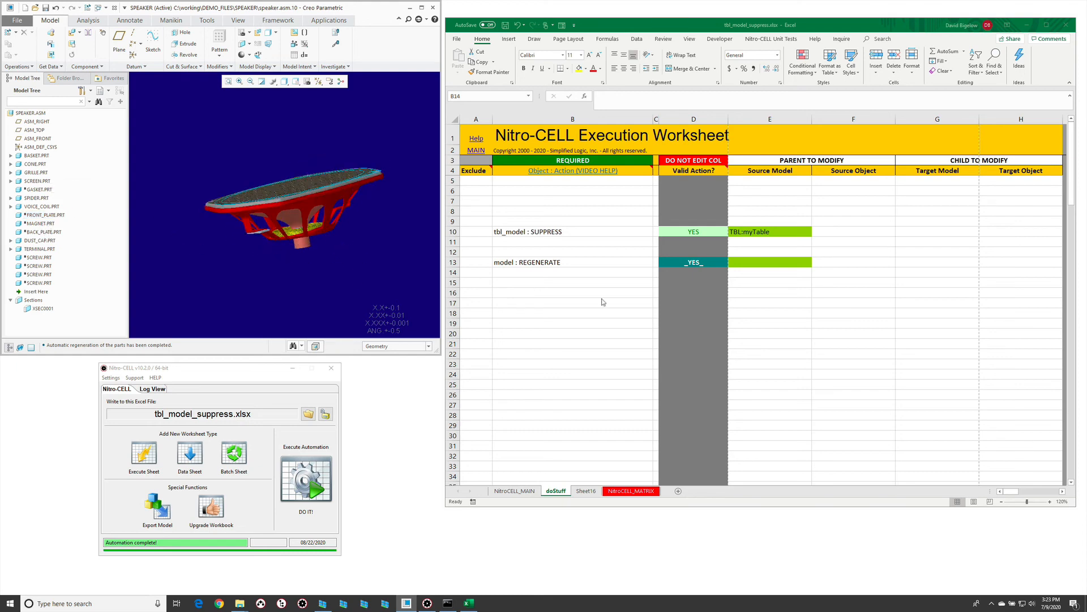
Close the speaker assembly in Creo, reopen speaker.asm from the SPEAKER folder and close it again
{"action": "left_click", "coordinate": [587, 490]}
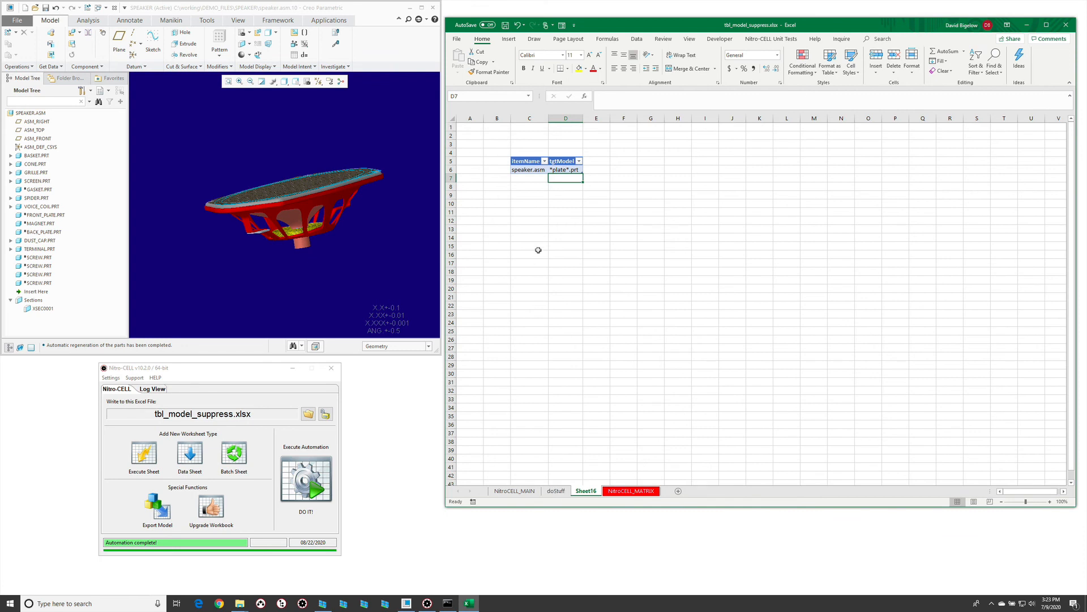
{"action": "left_click", "coordinate": [535, 173]}
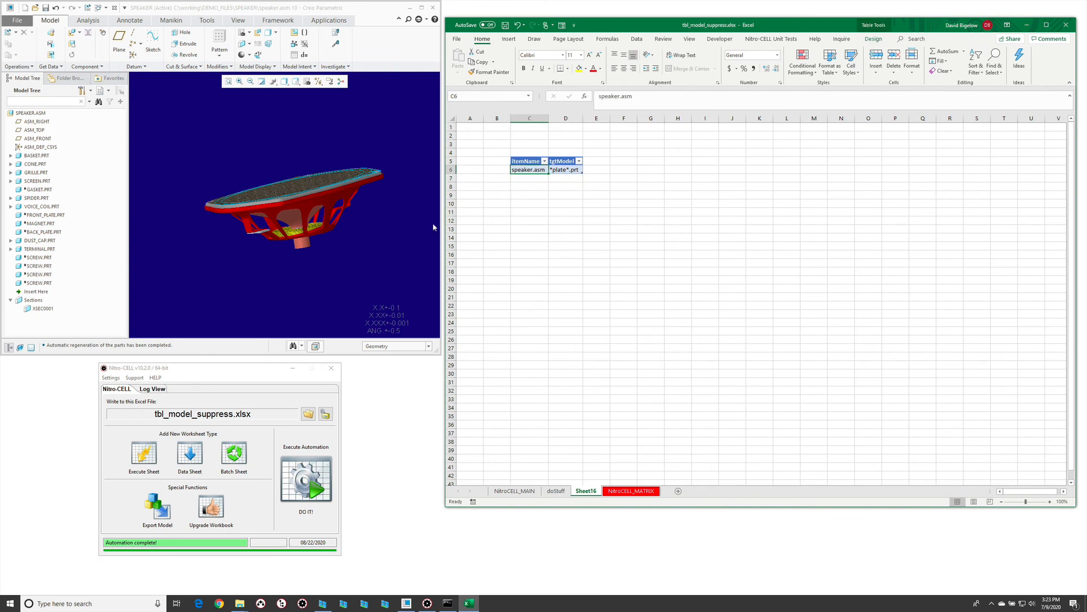
{"action": "left_click", "coordinate": [357, 255]}
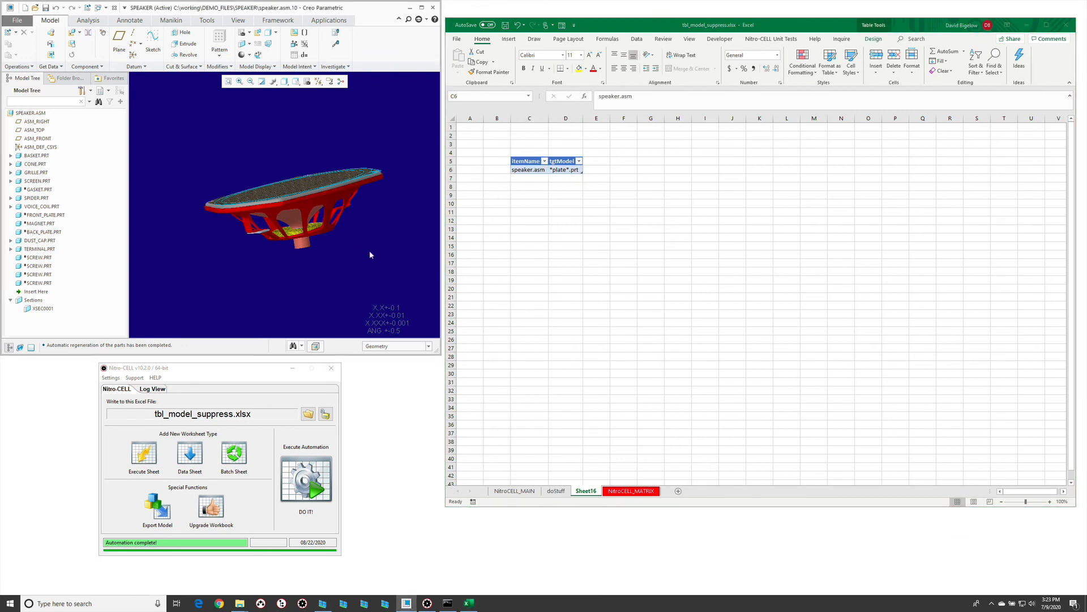
{"action": "key", "text": "ctrl+w"}
{"action": "key", "text": "ctrl+o"}
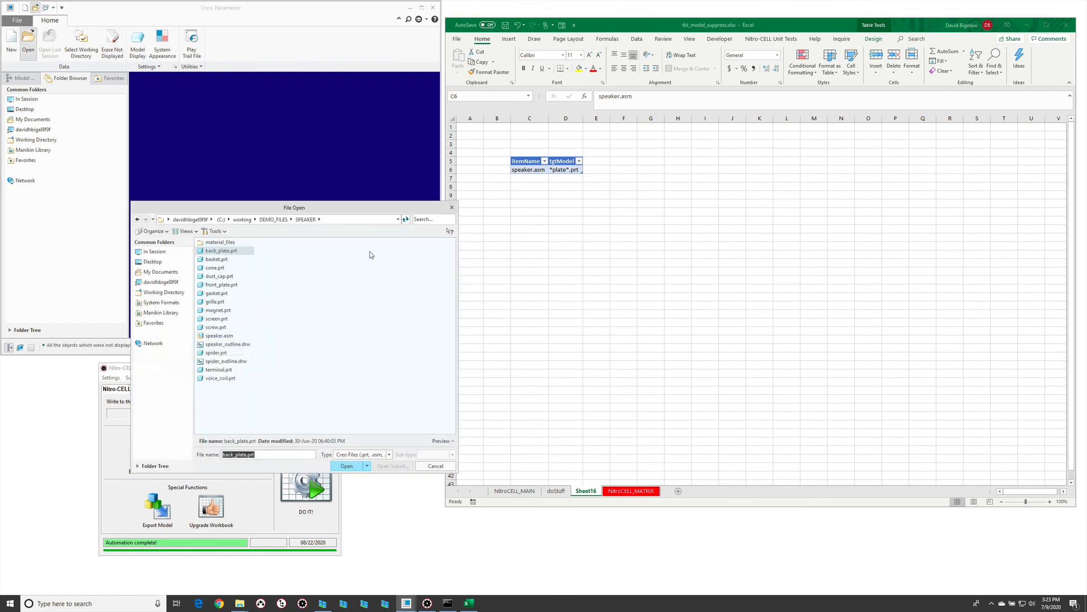
{"action": "double_click", "coordinate": [224, 336]}
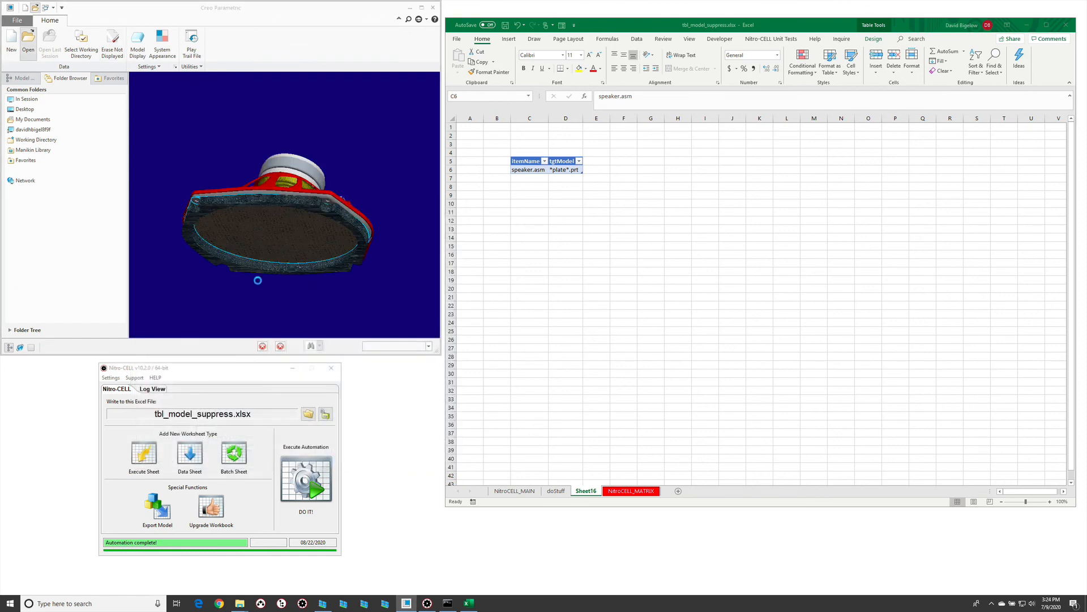
{"action": "key", "text": "ctrl+w"}
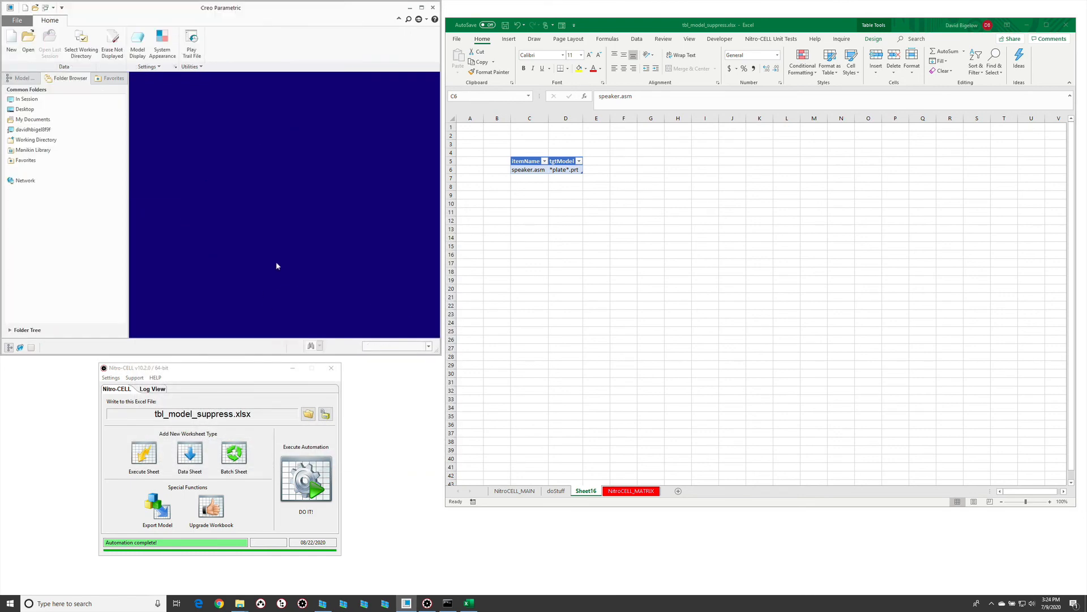
Check the models held in the Creo session without opening any, and rerun the *plate*.prt suppression automation for speaker.asm with no model window open
{"action": "key", "text": "ctrl+o"}
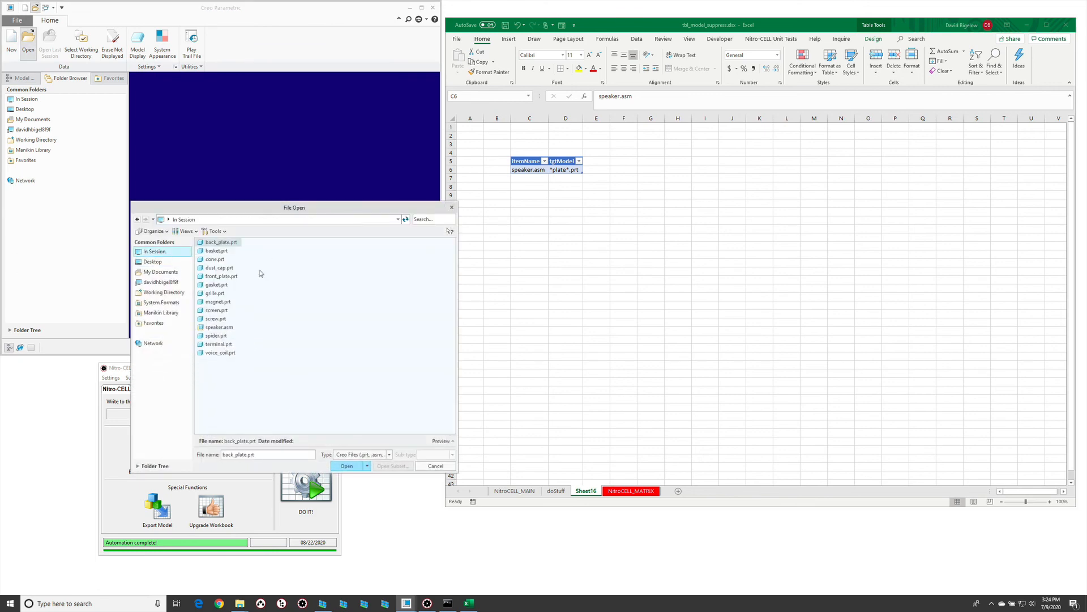
{"action": "key", "text": "Escape"}
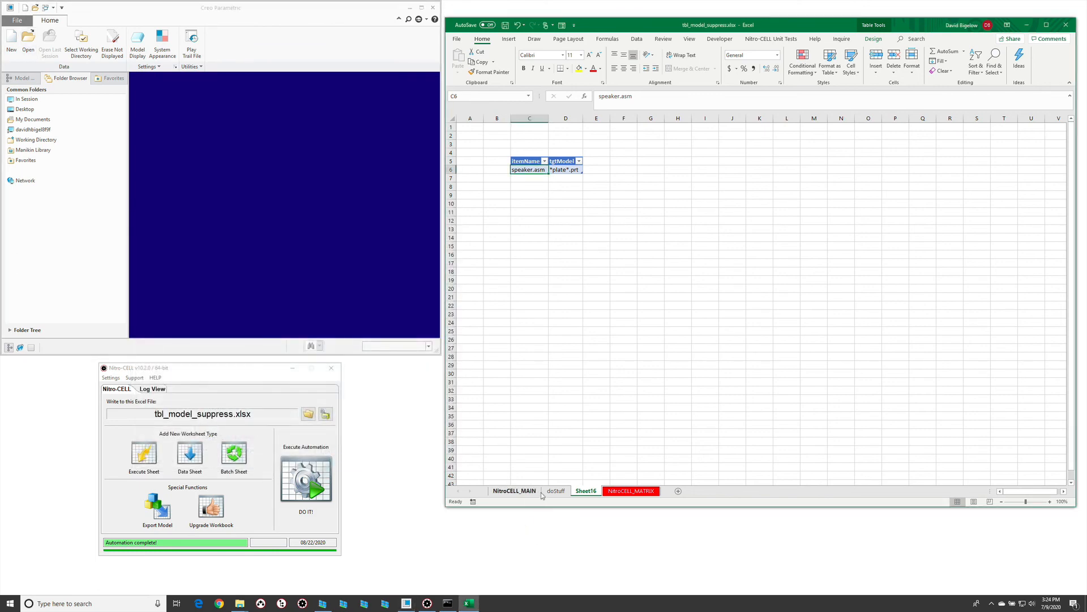
{"action": "left_click", "coordinate": [311, 494]}
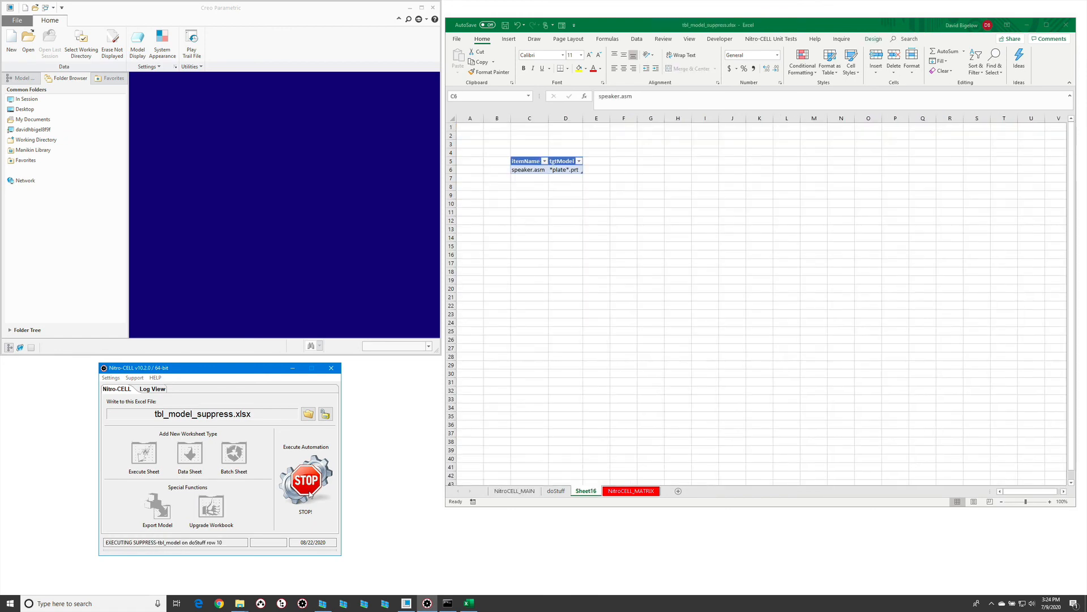
Open the in-session speaker.asm in Creo and examine the rear of the speaker around the suppressed plates and magnet
{"action": "left_click", "coordinate": [277, 216]}
{"action": "key", "text": "ctrl+o"}
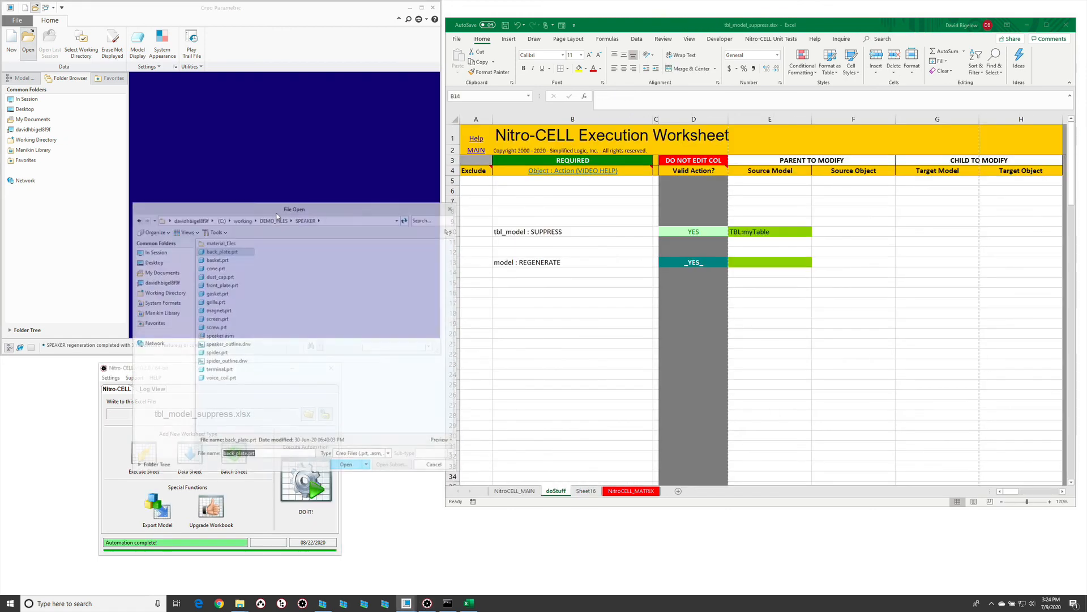
{"action": "double_click", "coordinate": [220, 335]}
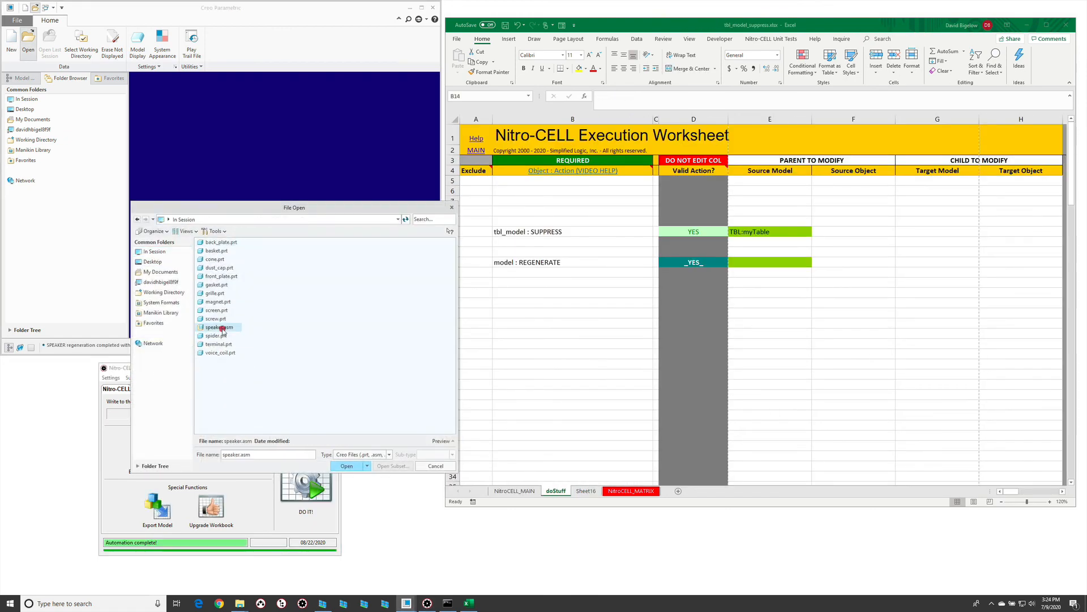
{"action": "mouse_move", "coordinate": [279, 270]}
{"action": "middle_mouse_down"}
{"action": "mouse_move", "coordinate": [275, 244]}
{"action": "mouse_move", "coordinate": [292, 263]}
{"action": "middle_mouse_up"}
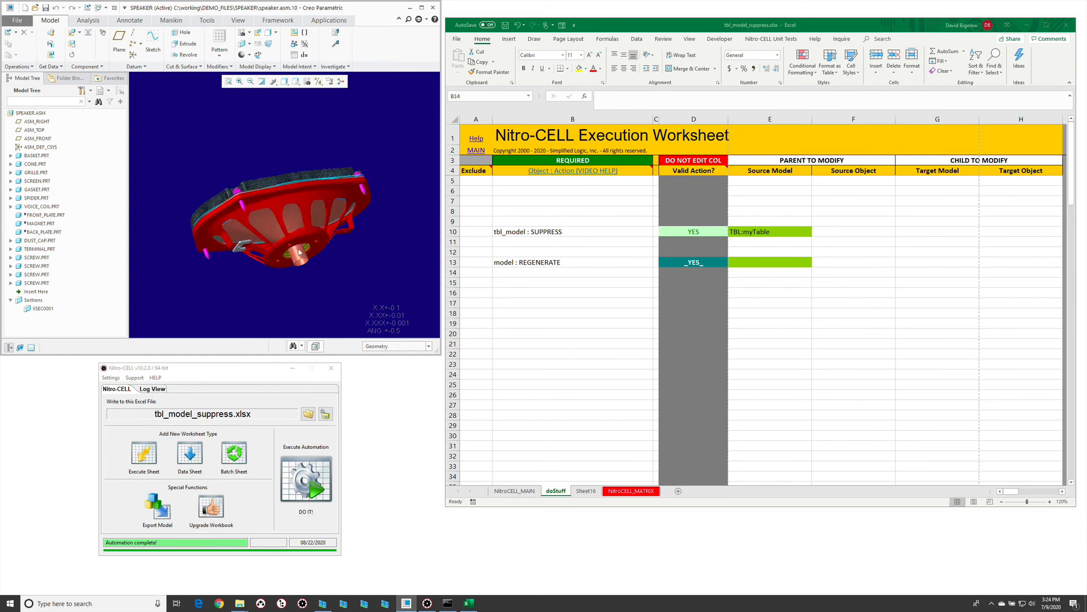